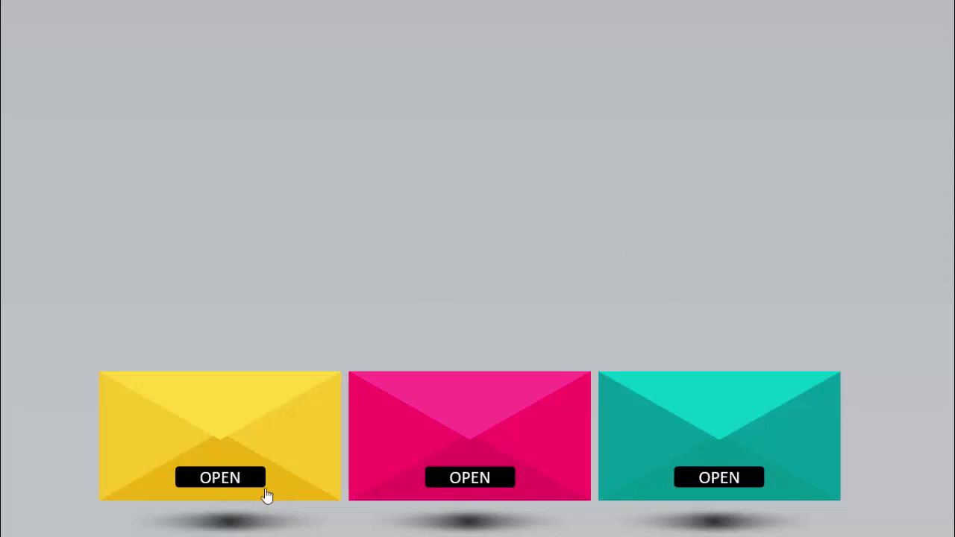
Play the slideshow, opening the yellow, pink and teal envelopes to reveal cards 01–03, then exit
{"action": "left_click", "coordinate": [223, 481]}
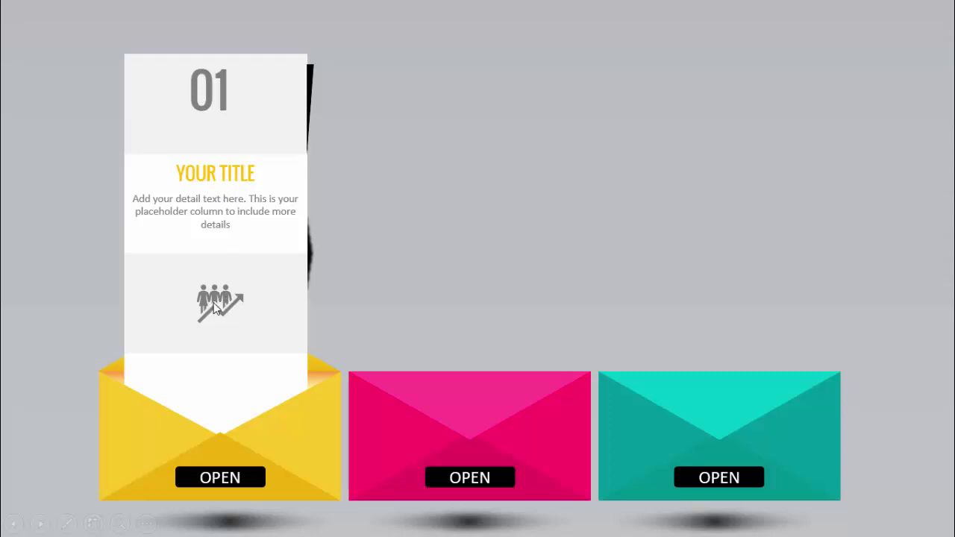
{"action": "left_click", "coordinate": [471, 485]}
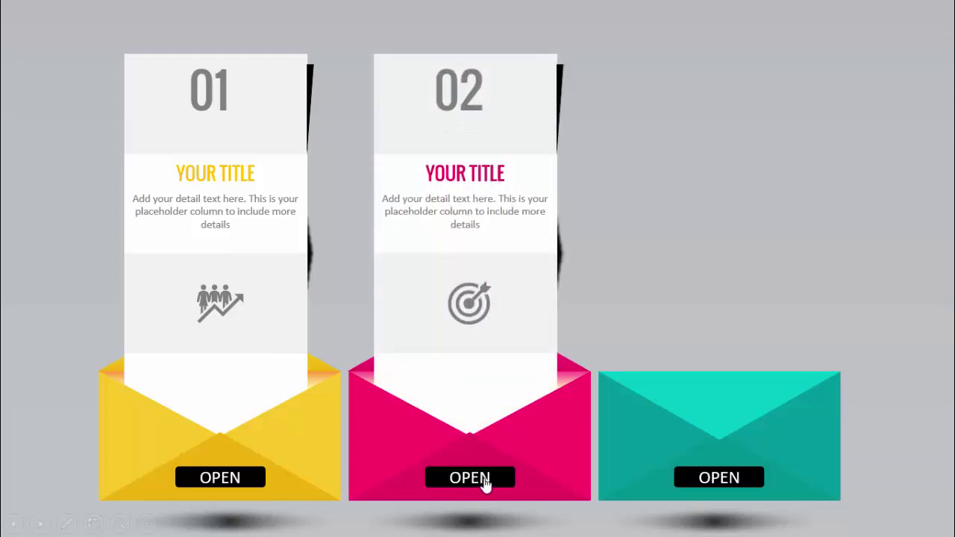
{"action": "left_click", "coordinate": [735, 482]}
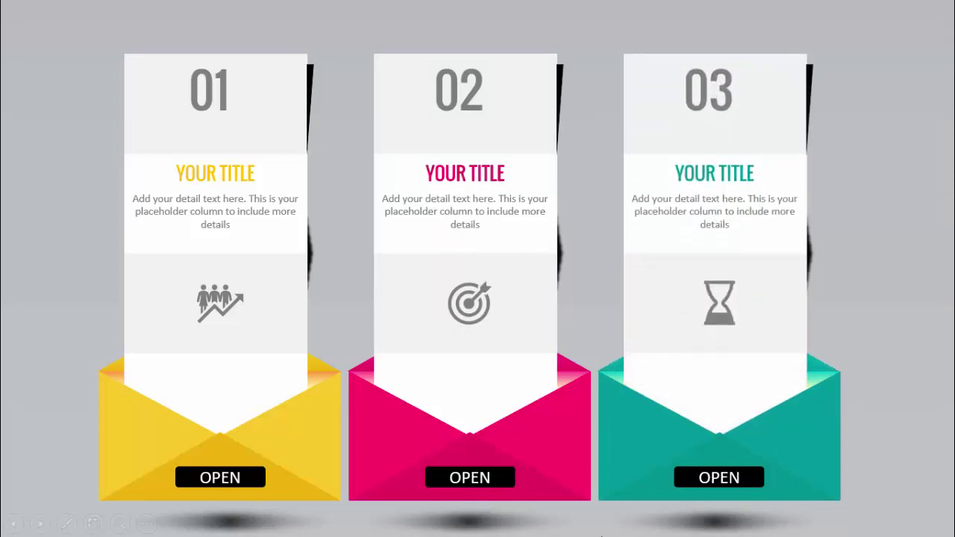
{"action": "left_click", "coordinate": [905, 349]}
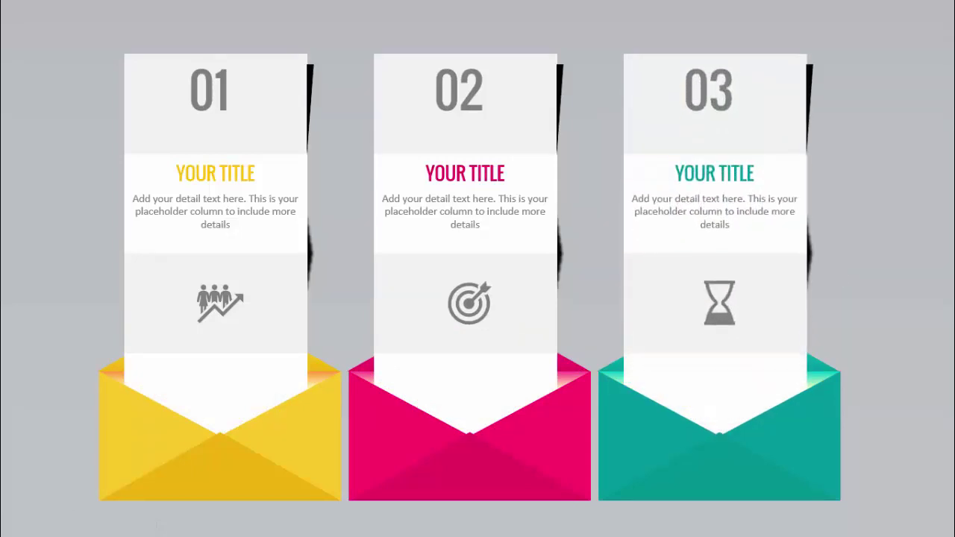
{"action": "key", "text": "Escape"}
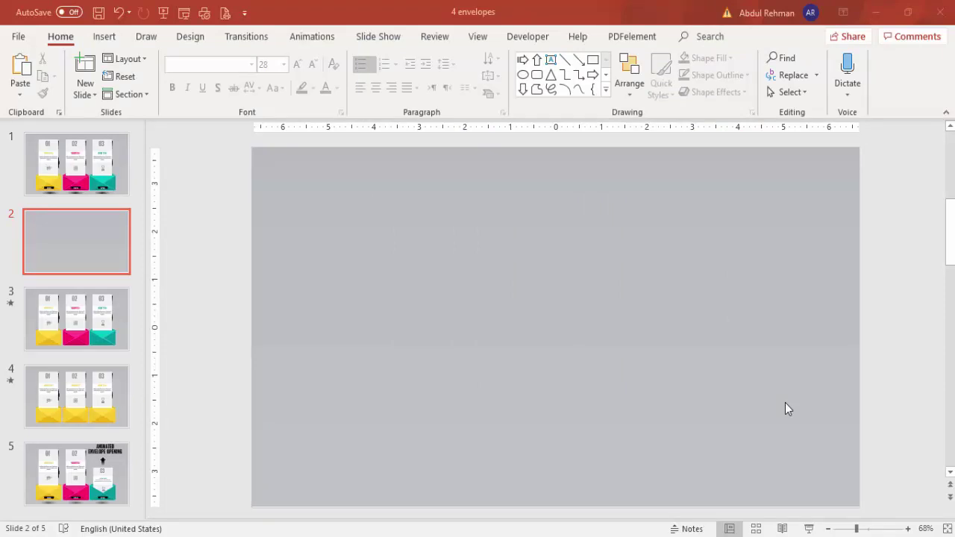
Show guides and draw a rectangle across the centre of slide 2
{"action": "left_click", "coordinate": [487, 38]}
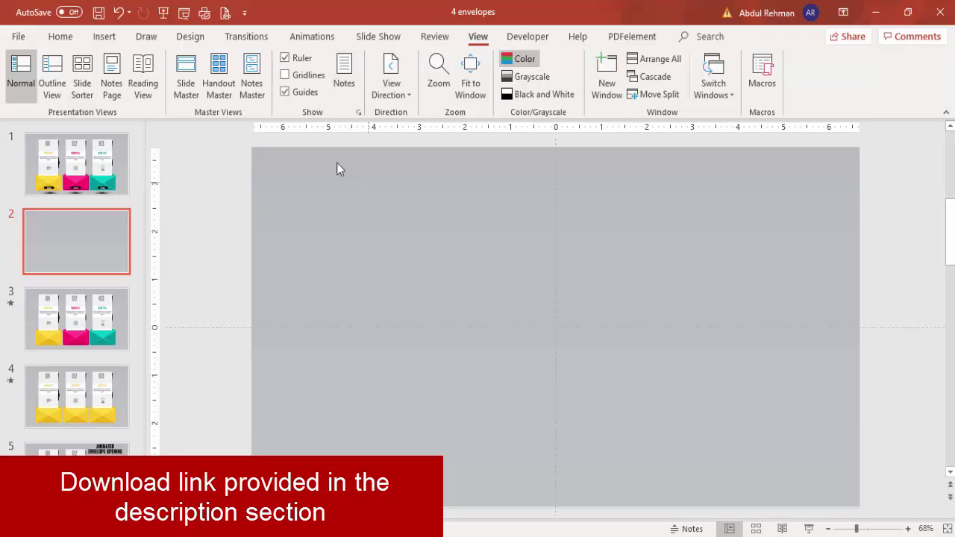
{"action": "left_click", "coordinate": [104, 36]}
{"action": "left_click", "coordinate": [223, 93]}
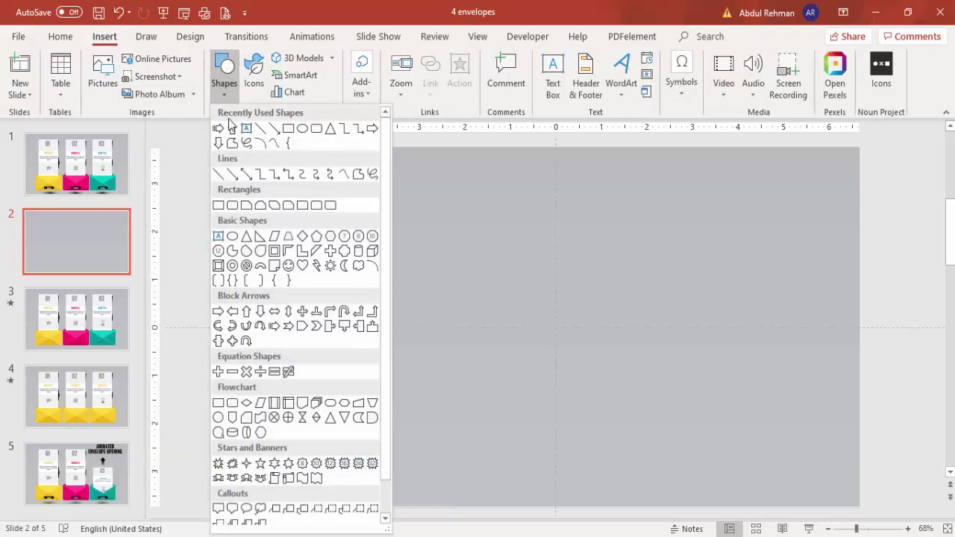
{"action": "left_click", "coordinate": [219, 207]}
{"action": "mouse_move", "coordinate": [416, 243]}
{"action": "left_mouse_down"}
{"action": "mouse_move", "coordinate": [547, 337]}
{"action": "mouse_move", "coordinate": [743, 406]}
{"action": "mouse_move", "coordinate": [761, 423]}
{"action": "mouse_move", "coordinate": [757, 440]}
{"action": "left_mouse_up"}
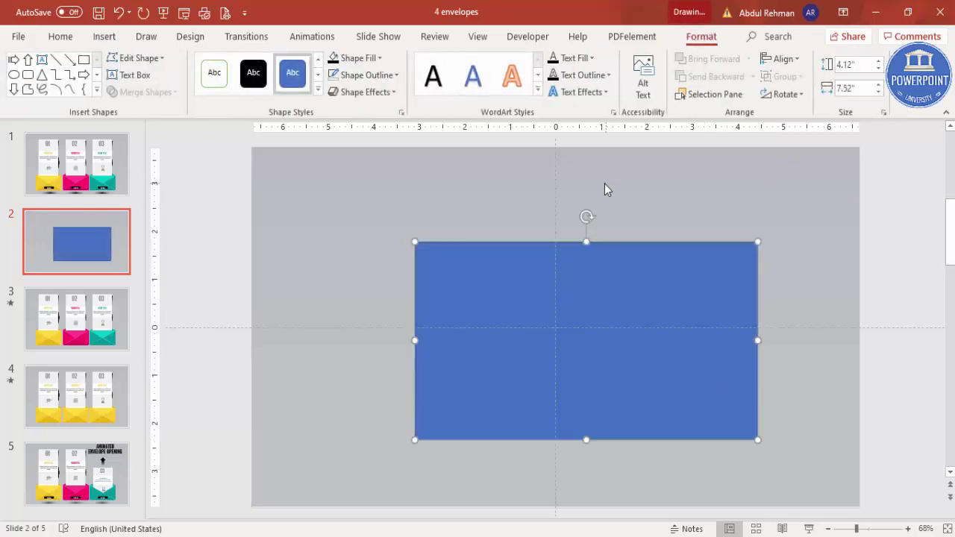
Give the rectangle a grey fill with no outline
{"action": "left_click", "coordinate": [362, 76]}
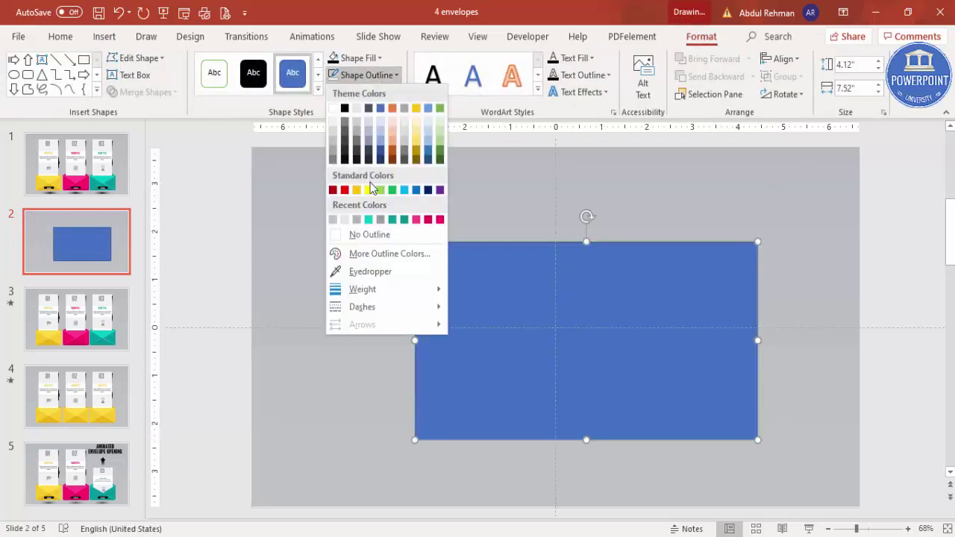
{"action": "left_click", "coordinate": [373, 232]}
{"action": "left_click", "coordinate": [357, 59]}
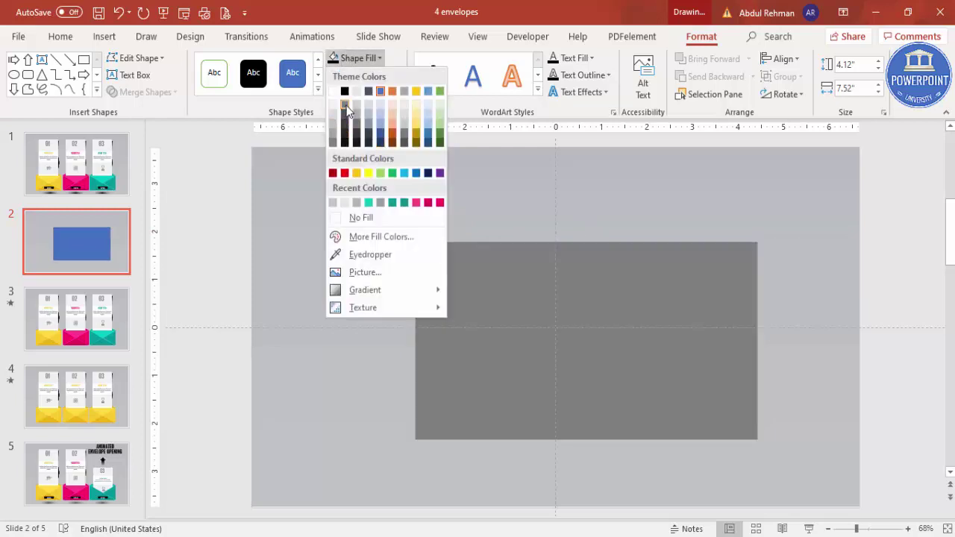
{"action": "left_click", "coordinate": [346, 107]}
Centre the rectangle horizontally and vertically on the slide
{"action": "left_click", "coordinate": [783, 58]}
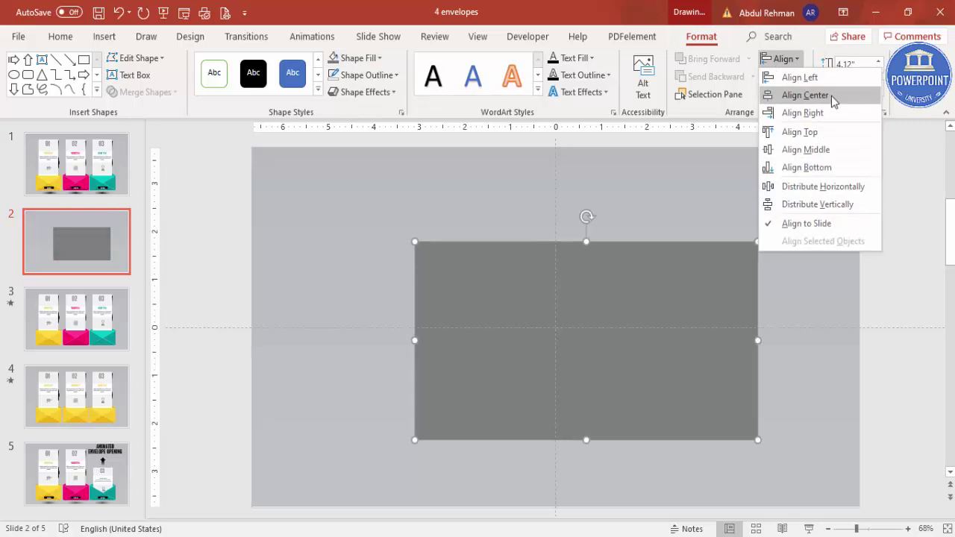
{"action": "left_click", "coordinate": [820, 95]}
{"action": "left_click", "coordinate": [793, 59]}
{"action": "left_click", "coordinate": [839, 147]}
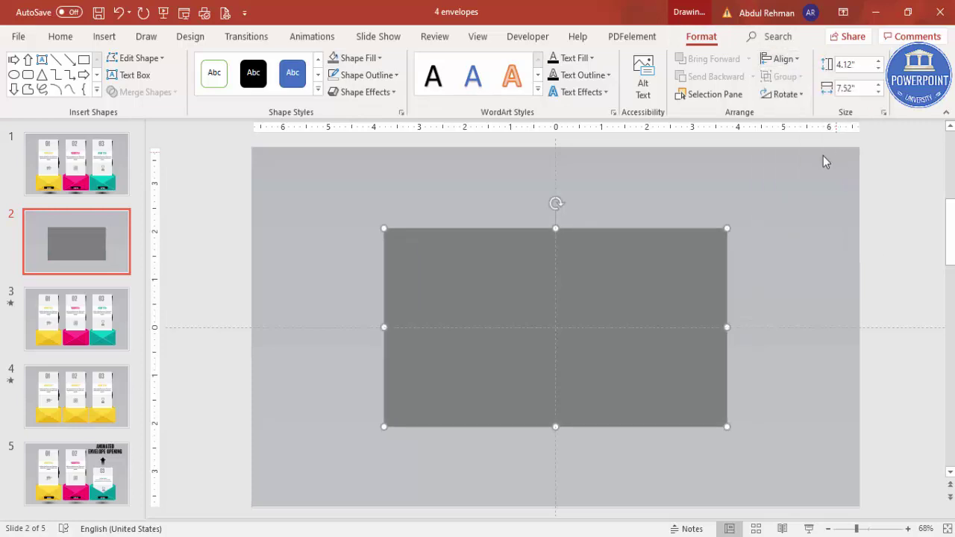
{"action": "left_click", "coordinate": [691, 181]}
{"action": "left_click", "coordinate": [104, 36]}
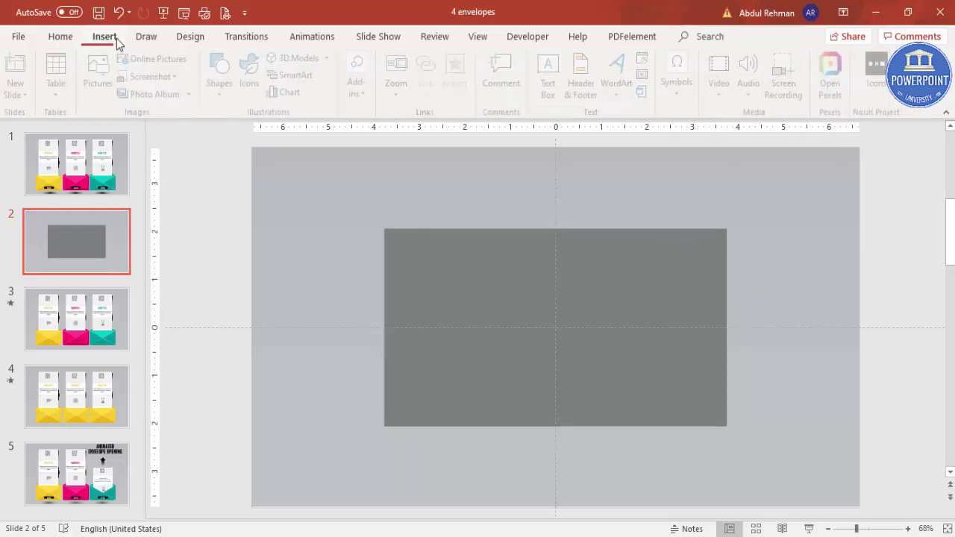
Draw an isosceles triangle with a light-blue fill and no outline
{"action": "left_click", "coordinate": [226, 70]}
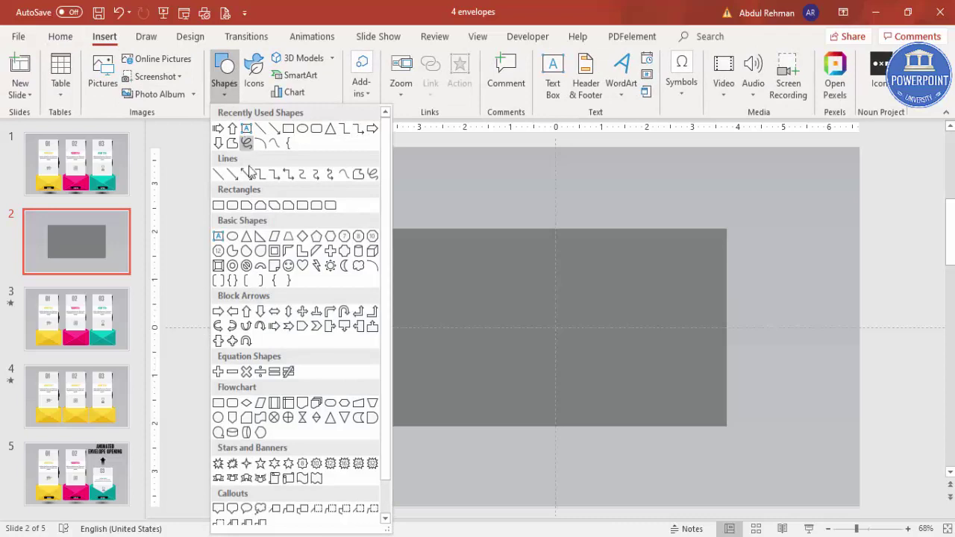
{"action": "left_click", "coordinate": [247, 237]}
{"action": "left_click_drag", "start_coordinate": [289, 220], "coordinate": [461, 360]}
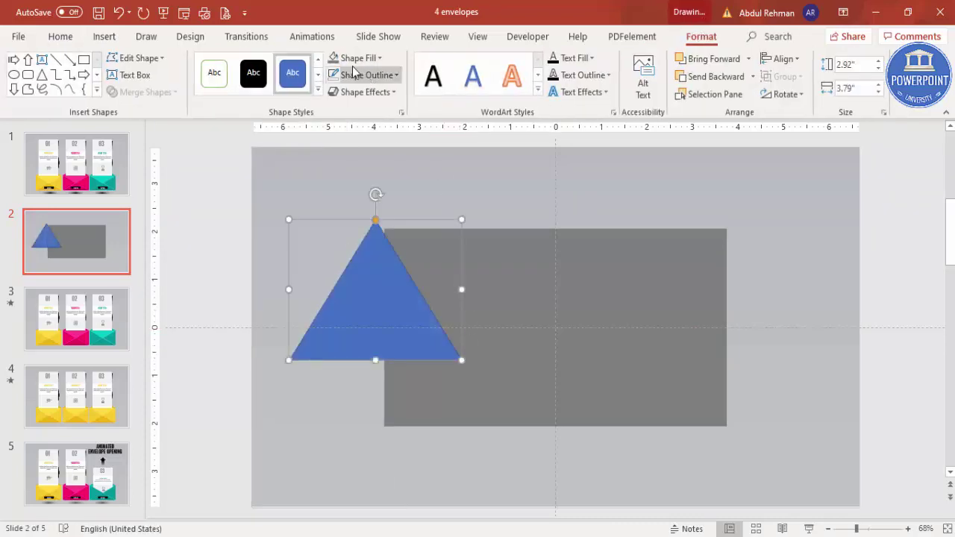
{"action": "left_click", "coordinate": [350, 58]}
{"action": "left_click", "coordinate": [381, 134]}
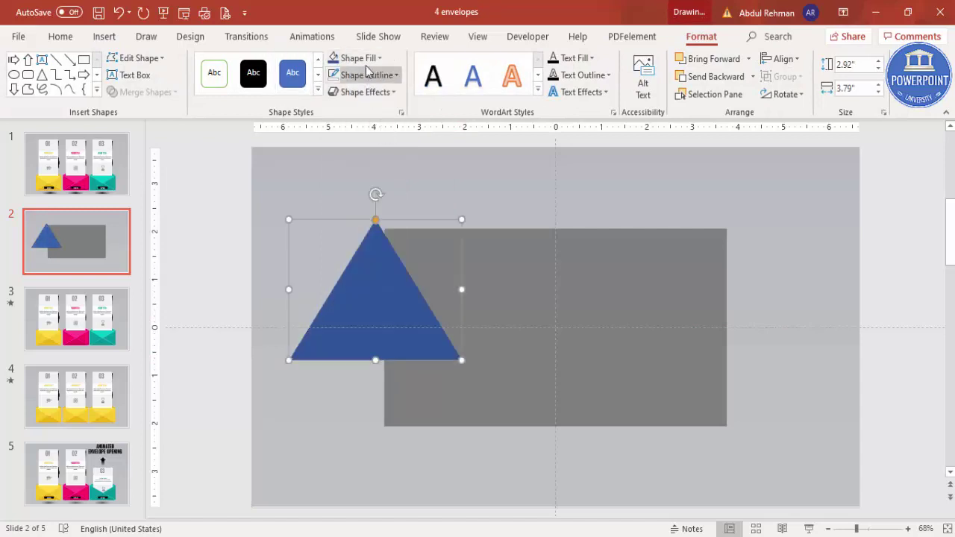
{"action": "left_click", "coordinate": [366, 75]}
{"action": "left_click", "coordinate": [389, 234]}
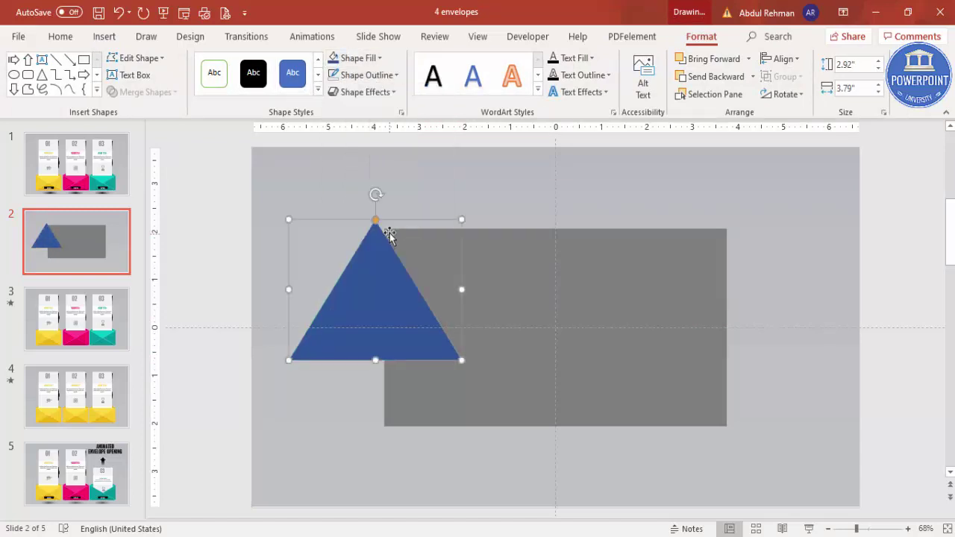
{"action": "left_click", "coordinate": [352, 57]}
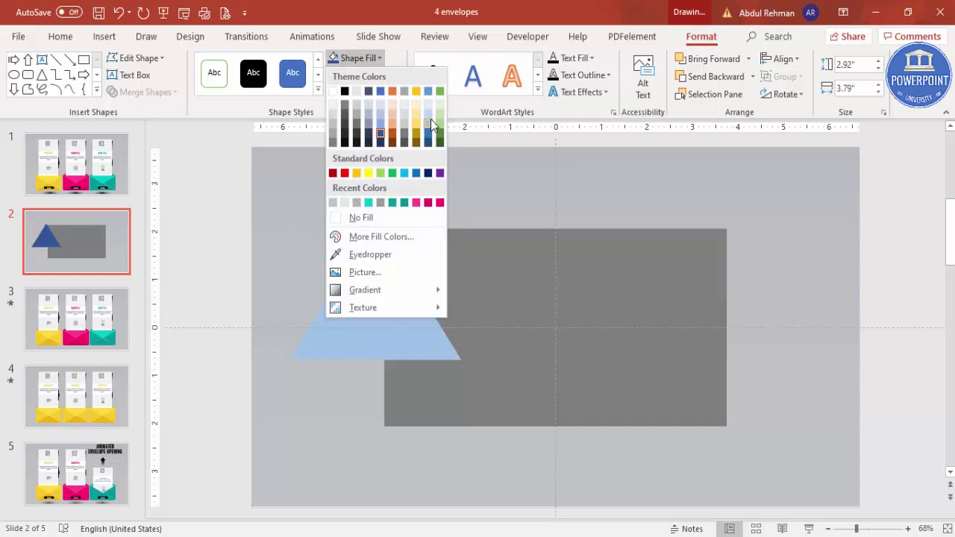
{"action": "left_click", "coordinate": [429, 114]}
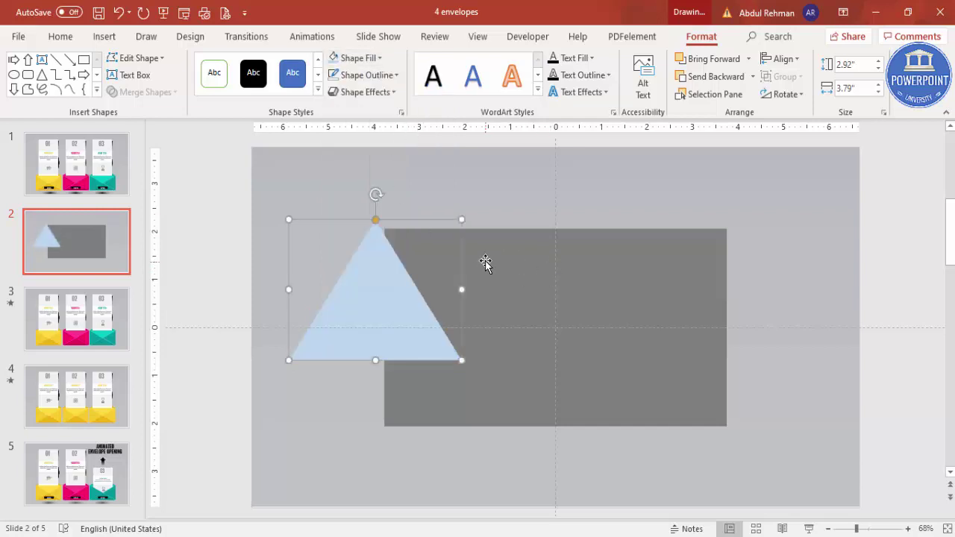
Rotate the triangle to point right and fit it to the rectangle's left edge, tip at centre
{"action": "left_click", "coordinate": [784, 94]}
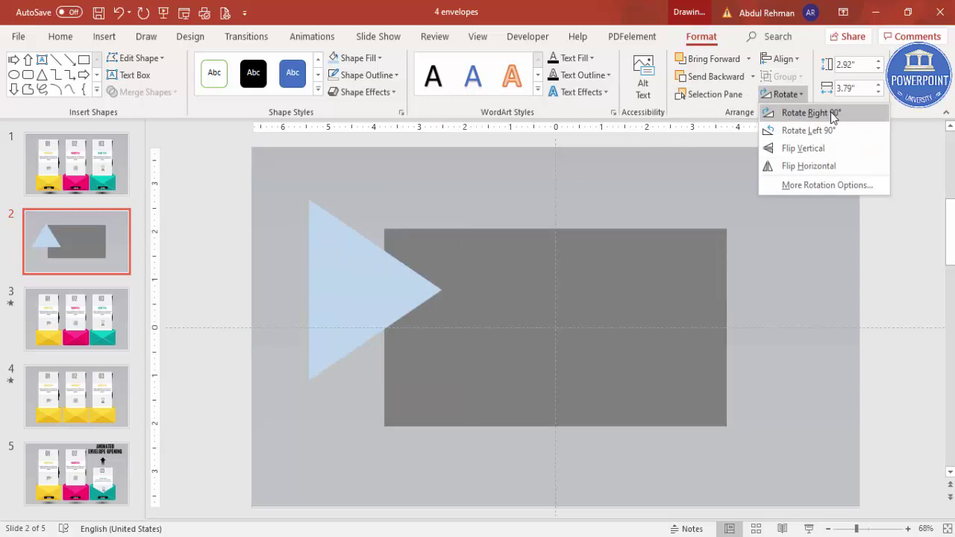
{"action": "left_click", "coordinate": [830, 112]}
{"action": "left_click_drag", "start_coordinate": [311, 286], "coordinate": [417, 307]}
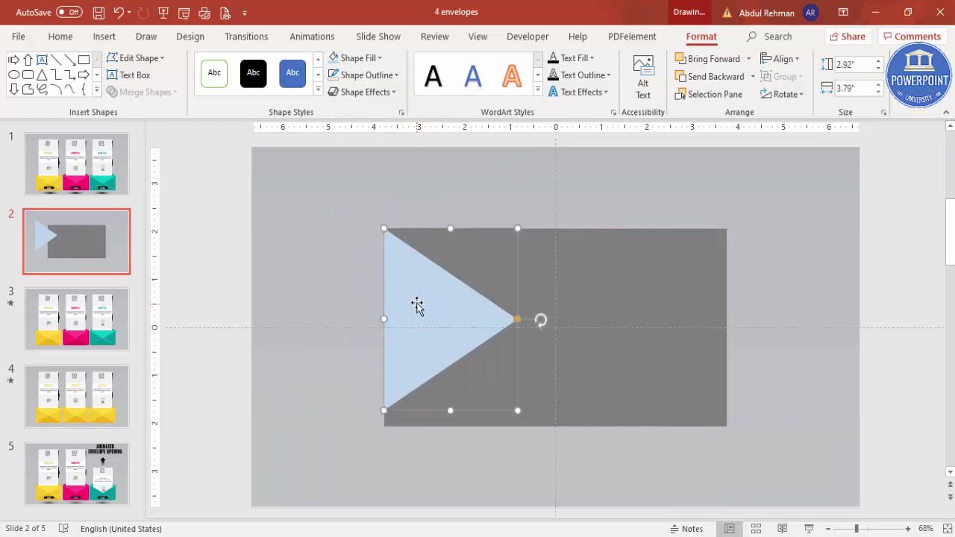
{"action": "left_click_drag", "start_coordinate": [452, 409], "coordinate": [450, 427]}
{"action": "left_click_drag", "start_coordinate": [517, 428], "coordinate": [555, 427]}
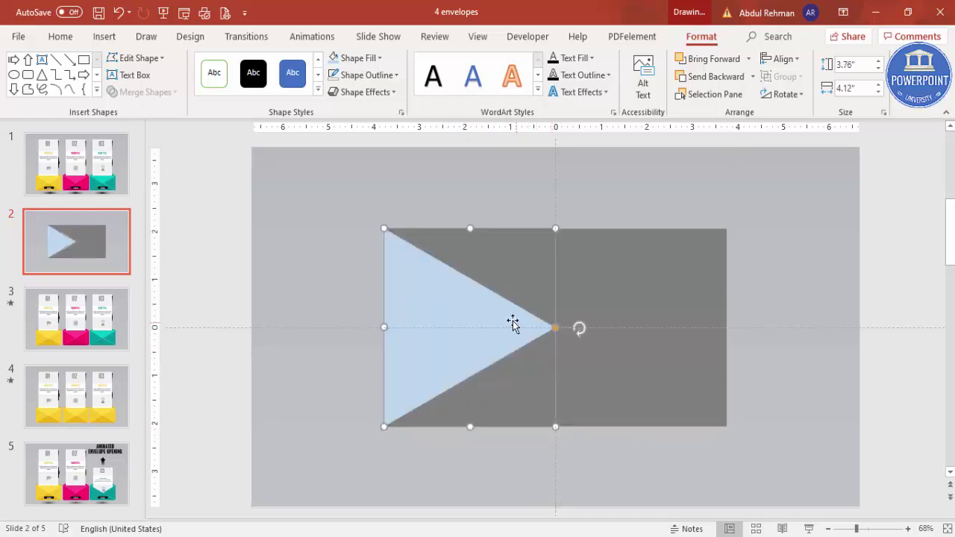
Duplicate the triangle, flip it horizontally, and place it on the rectangle's right edge
{"action": "left_click_drag", "start_coordinate": [480, 323], "coordinate": [643, 317], "text": "ctrl"}
{"action": "left_click", "coordinate": [785, 94]}
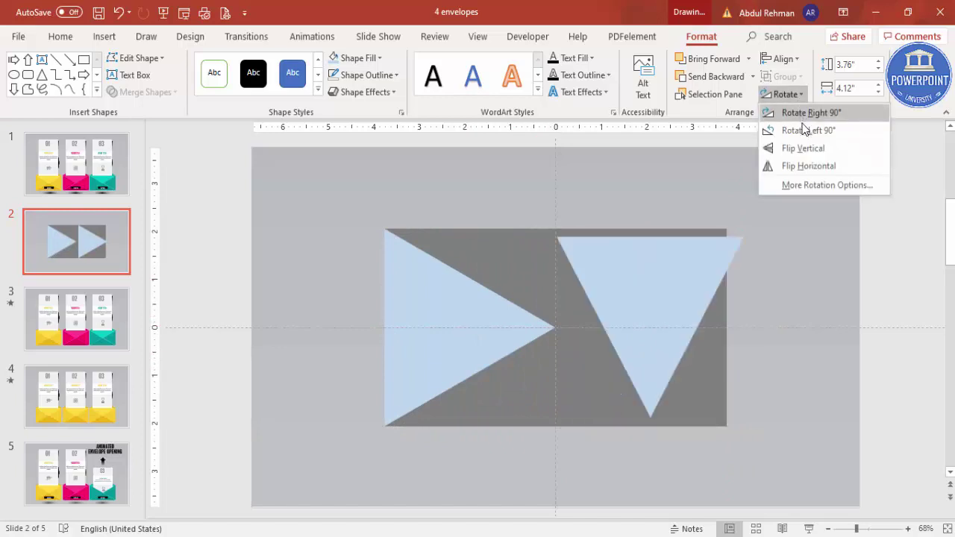
{"action": "left_click", "coordinate": [817, 170]}
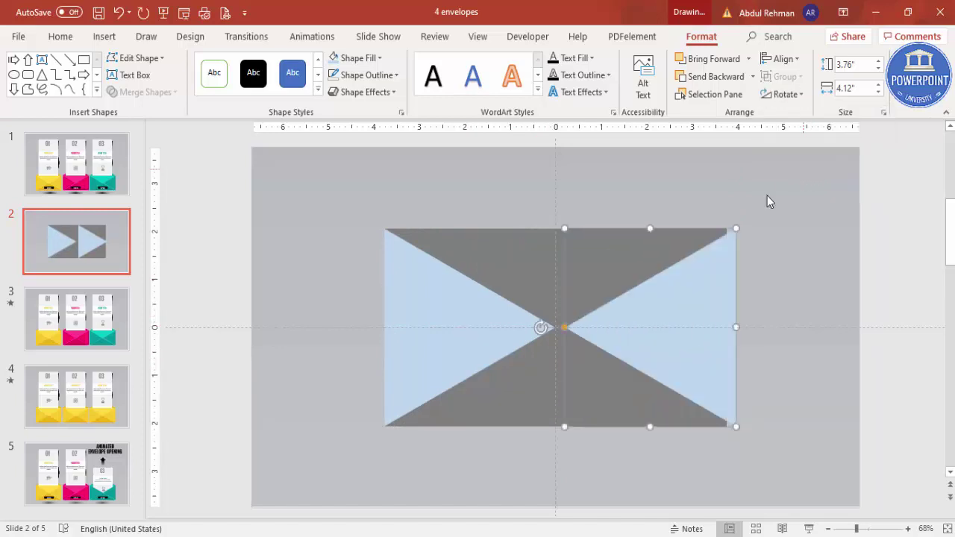
{"action": "left_click_drag", "start_coordinate": [714, 288], "coordinate": [708, 290]}
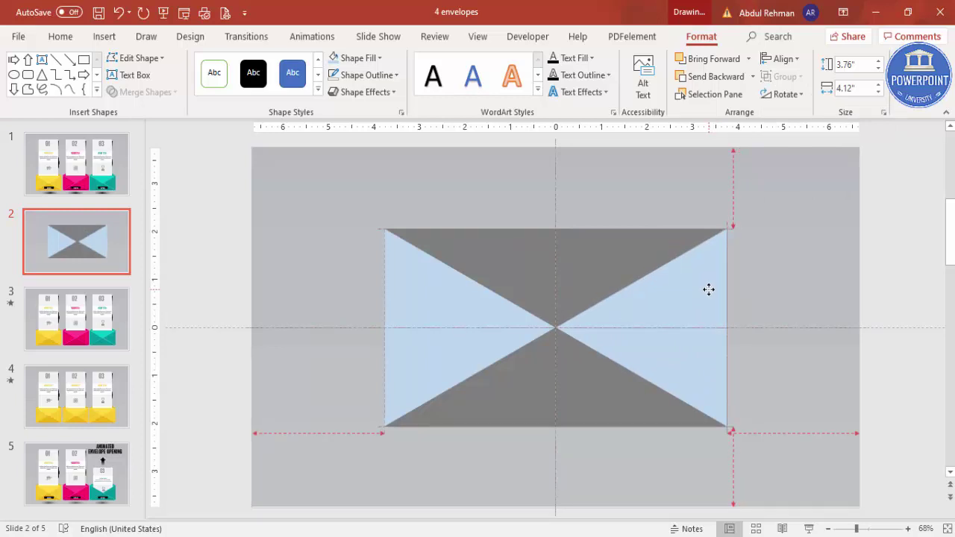
{"action": "left_click_drag", "start_coordinate": [706, 288], "coordinate": [706, 290]}
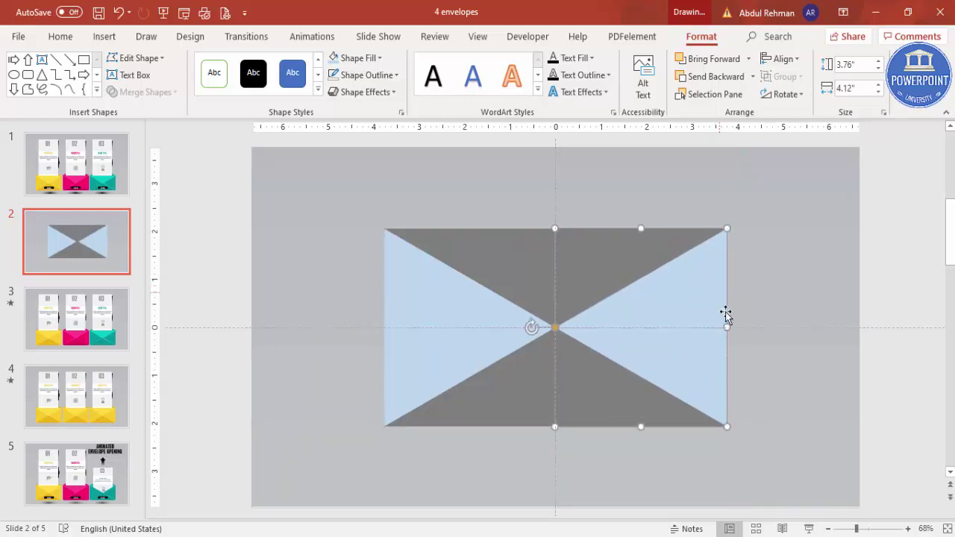
{"action": "left_click", "coordinate": [771, 308]}
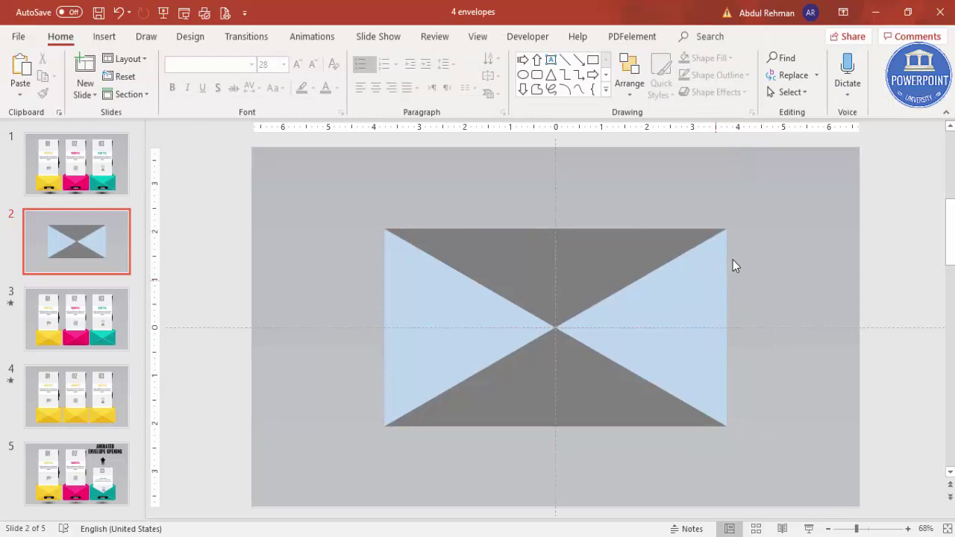
Duplicate the side triangle, fill it a blue shade, and rotate it 90° clockwise
{"action": "left_click_drag", "start_coordinate": [679, 302], "coordinate": [752, 269]}
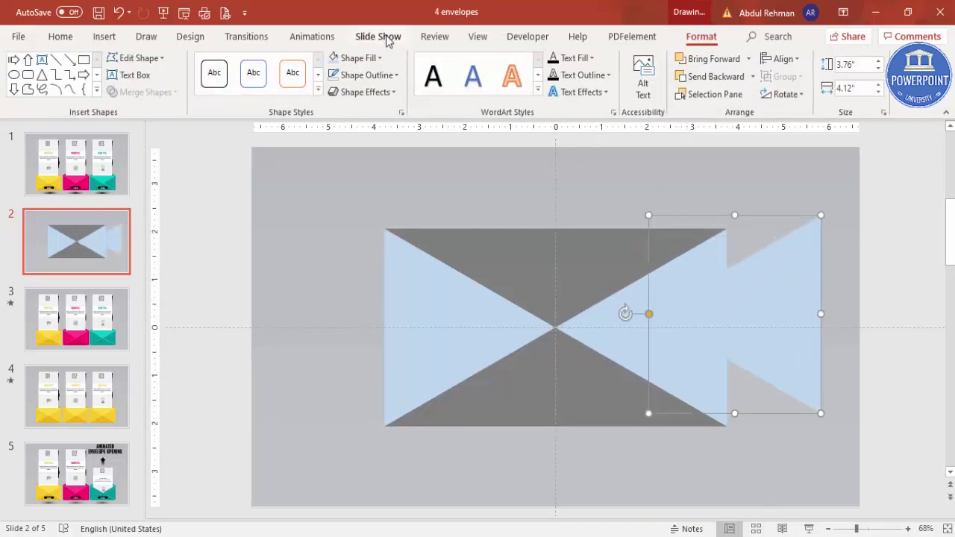
{"action": "left_click", "coordinate": [355, 57]}
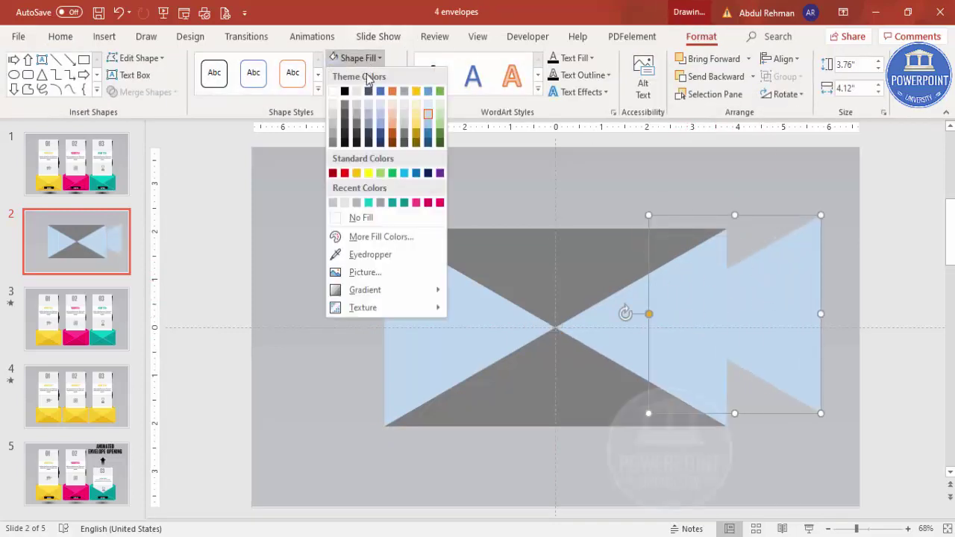
{"action": "left_click", "coordinate": [427, 122]}
{"action": "left_click", "coordinate": [787, 94]}
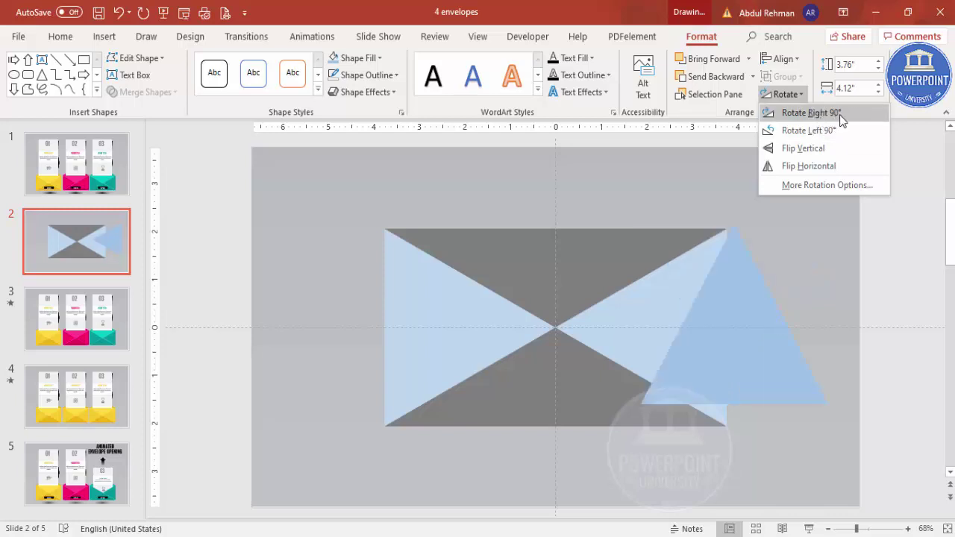
{"action": "left_click", "coordinate": [845, 114]}
Resize the triangle to 7.52" × 2.23" along the bottom edge, apex at the centre
{"action": "left_click_drag", "start_coordinate": [741, 311], "coordinate": [499, 329]}
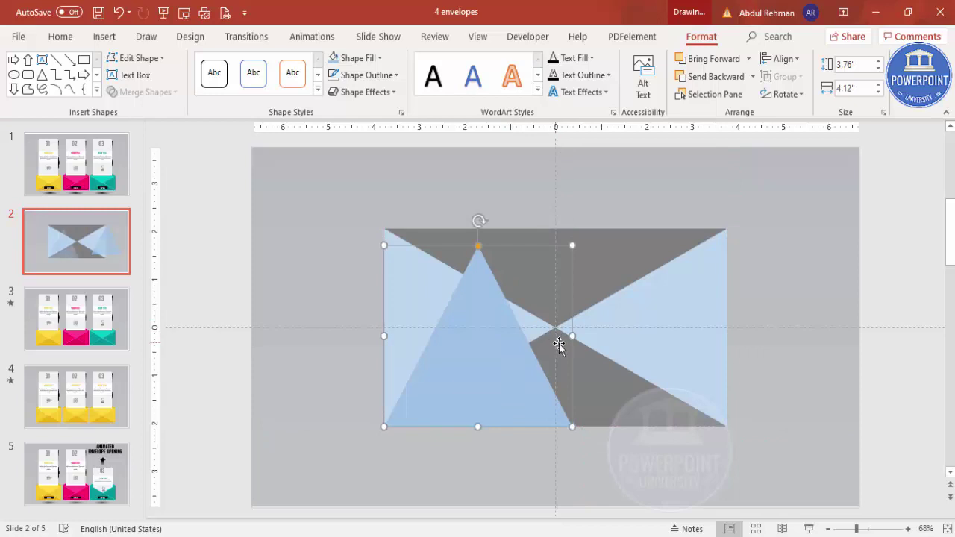
{"action": "left_click_drag", "start_coordinate": [572, 338], "coordinate": [726, 357]}
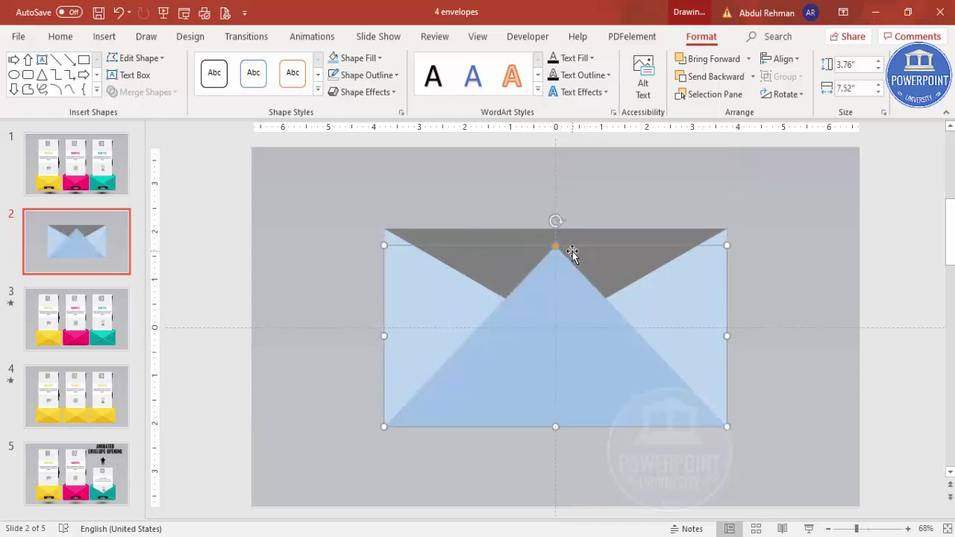
{"action": "left_click_drag", "start_coordinate": [726, 256], "coordinate": [723, 317]}
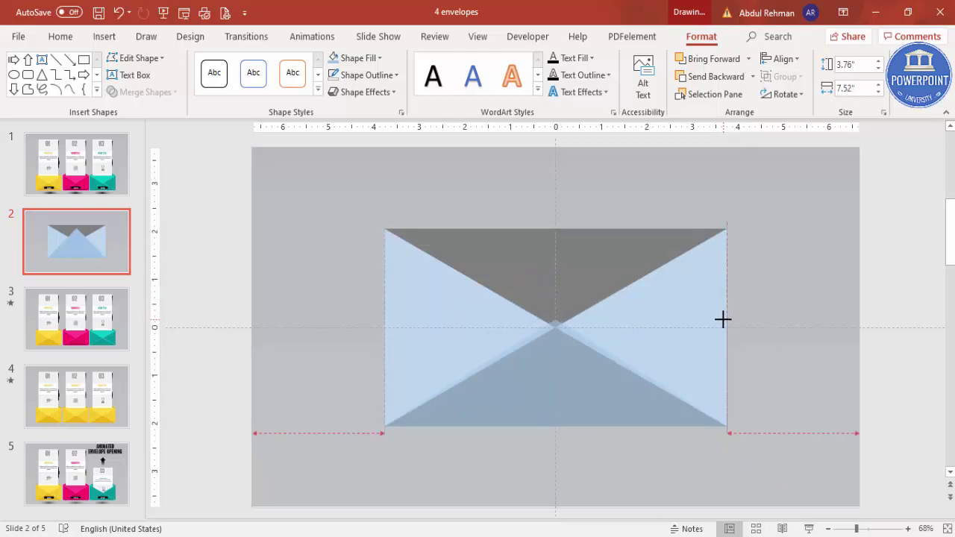
{"action": "left_click_drag", "start_coordinate": [723, 319], "coordinate": [722, 319]}
{"action": "left_click", "coordinate": [784, 288]}
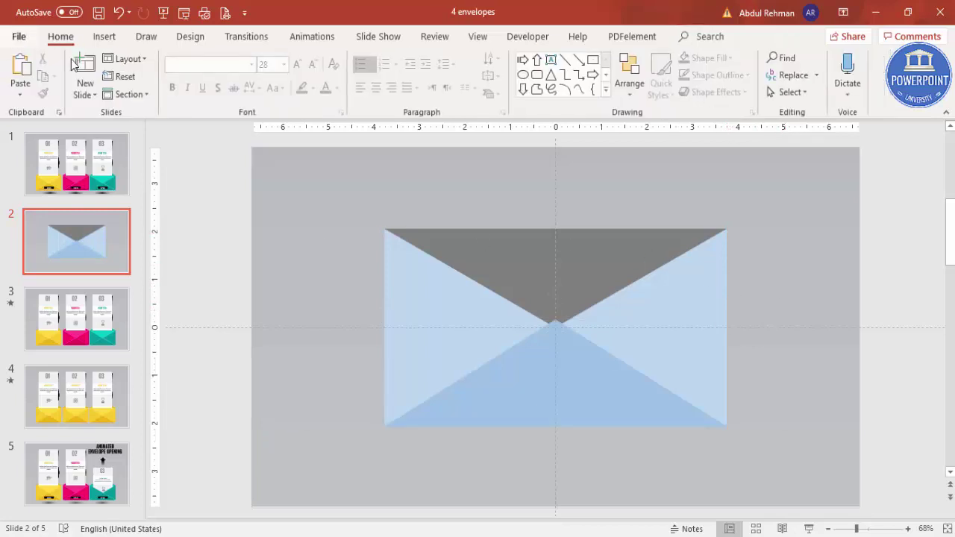
{"action": "left_click", "coordinate": [579, 366]}
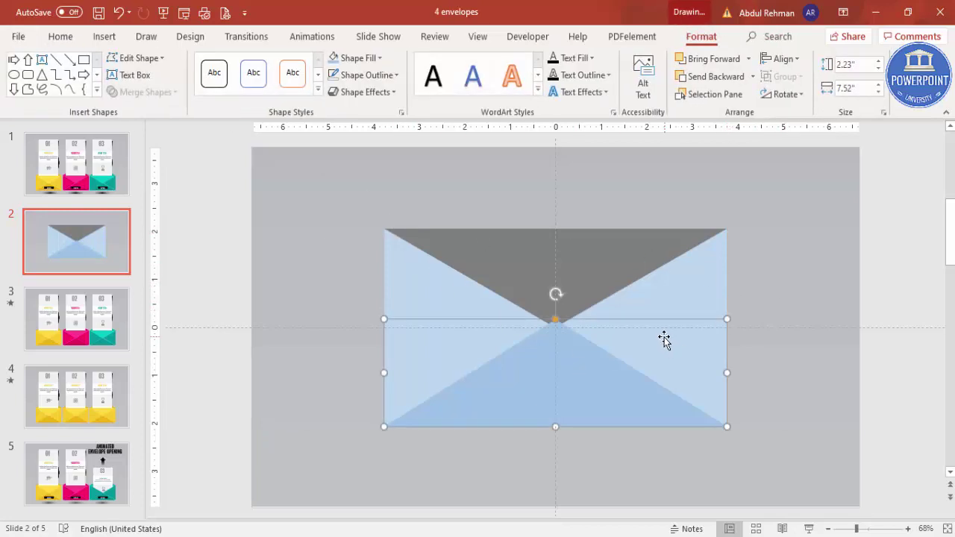
Copy the bottom flap above the envelope and flip the copy vertically
{"action": "left_click_drag", "start_coordinate": [654, 341], "coordinate": [686, 246]}
{"action": "left_click", "coordinate": [791, 95]}
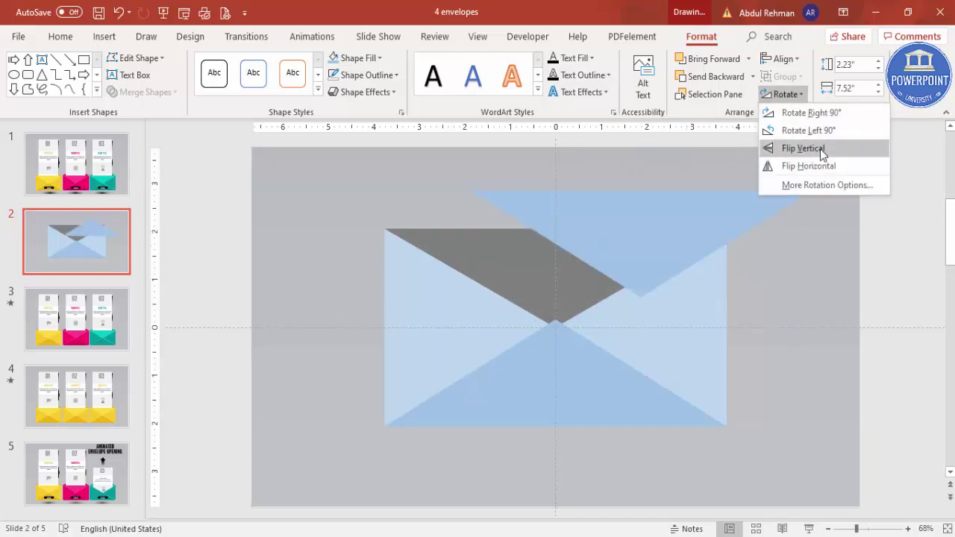
{"action": "left_click", "coordinate": [820, 149]}
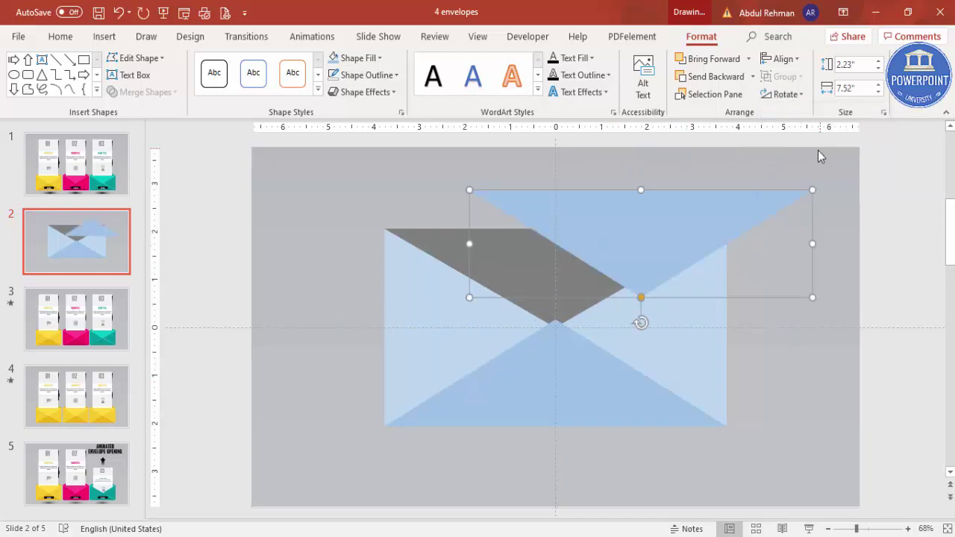
{"action": "left_click", "coordinate": [357, 58]}
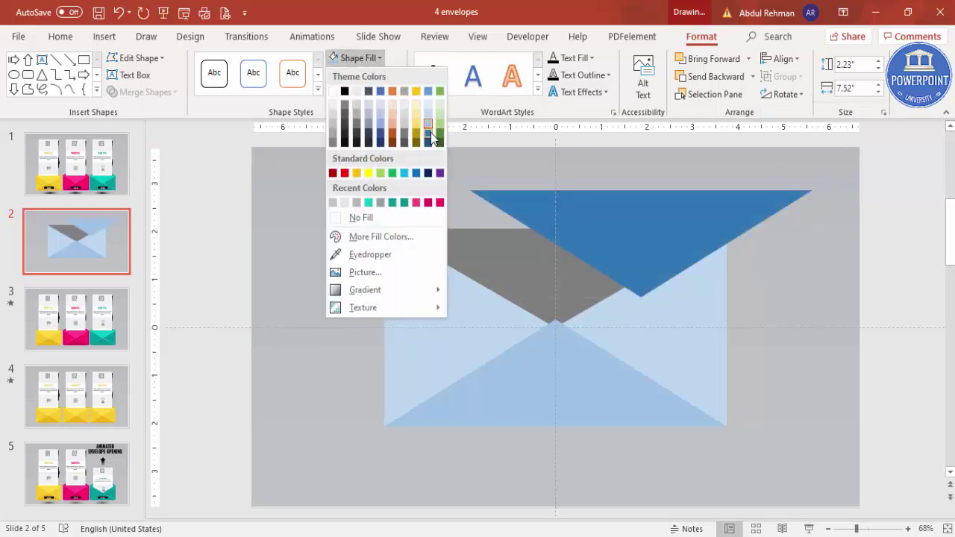
Fill the top flap dark blue and set it on the envelope's top edge
{"action": "left_click", "coordinate": [429, 134]}
{"action": "left_click_drag", "start_coordinate": [648, 224], "coordinate": [580, 258]}
{"action": "left_click", "coordinate": [782, 266]}
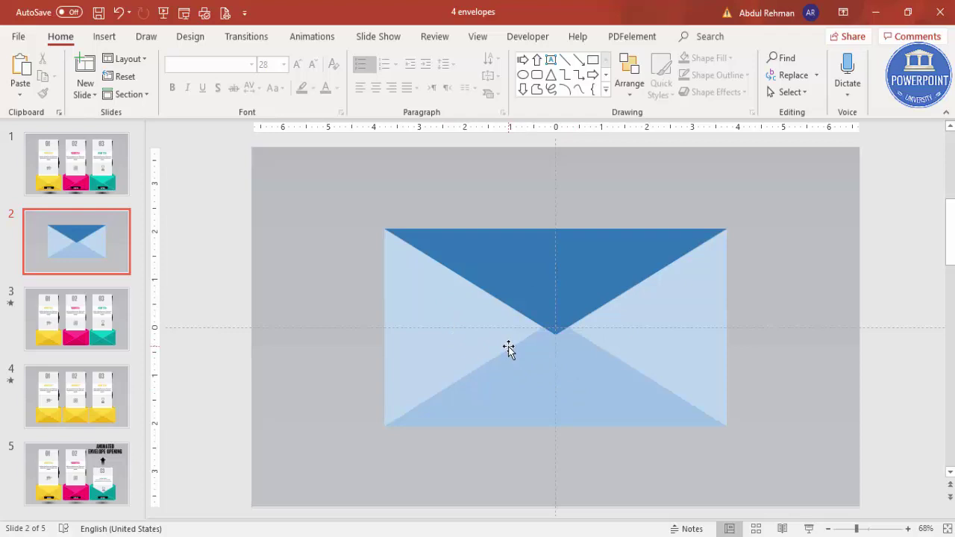
Select all envelope shapes and move them toward the slide's lower left
{"action": "left_click_drag", "start_coordinate": [323, 188], "coordinate": [782, 477]}
{"action": "left_click", "coordinate": [766, 435]}
{"action": "key", "text": "ctrl+a"}
{"action": "left_click_drag", "start_coordinate": [704, 380], "coordinate": [602, 445]}
{"action": "left_click", "coordinate": [671, 405]}
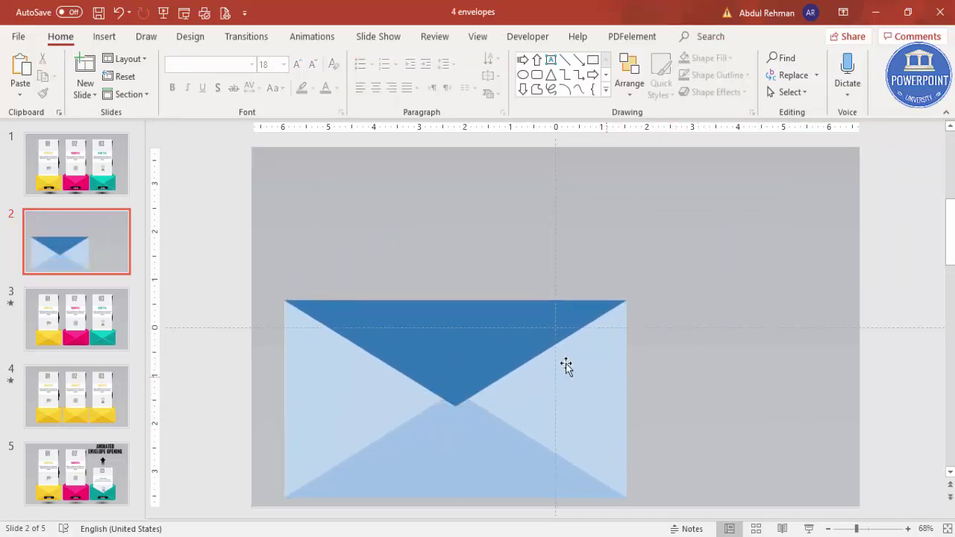
Duplicate the top flap in light gold, flip it upward, and place it above the envelope
{"action": "left_click", "coordinate": [490, 364]}
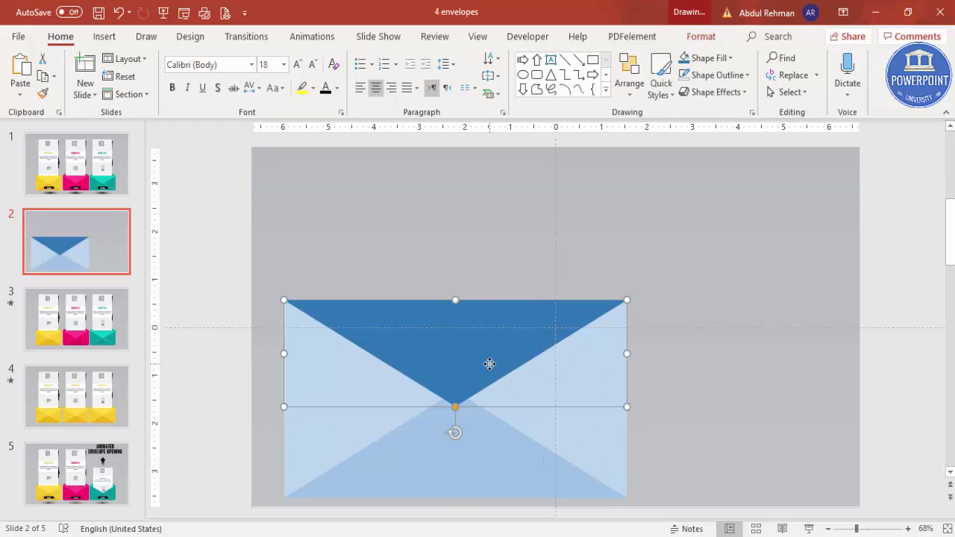
{"action": "left_click_drag", "start_coordinate": [489, 364], "coordinate": [607, 294]}
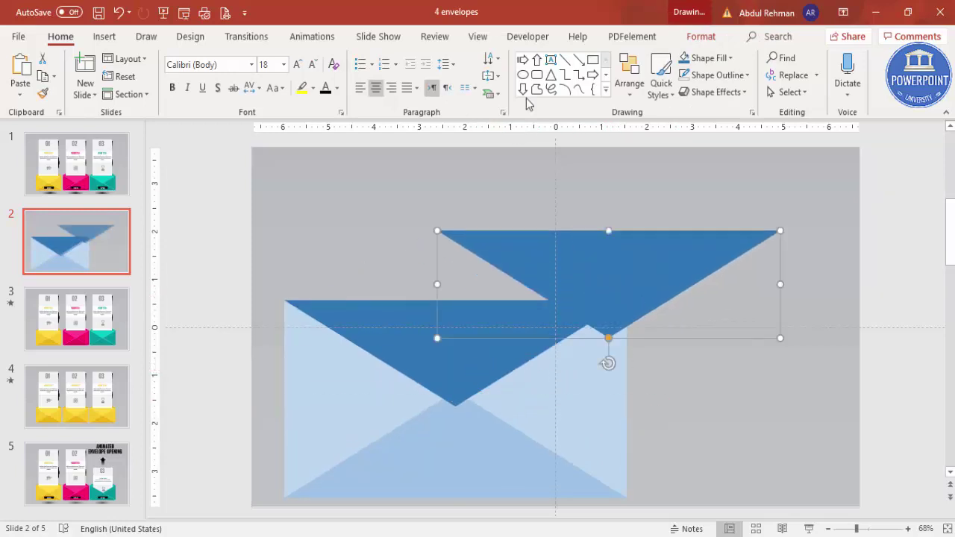
{"action": "left_click", "coordinate": [709, 59]}
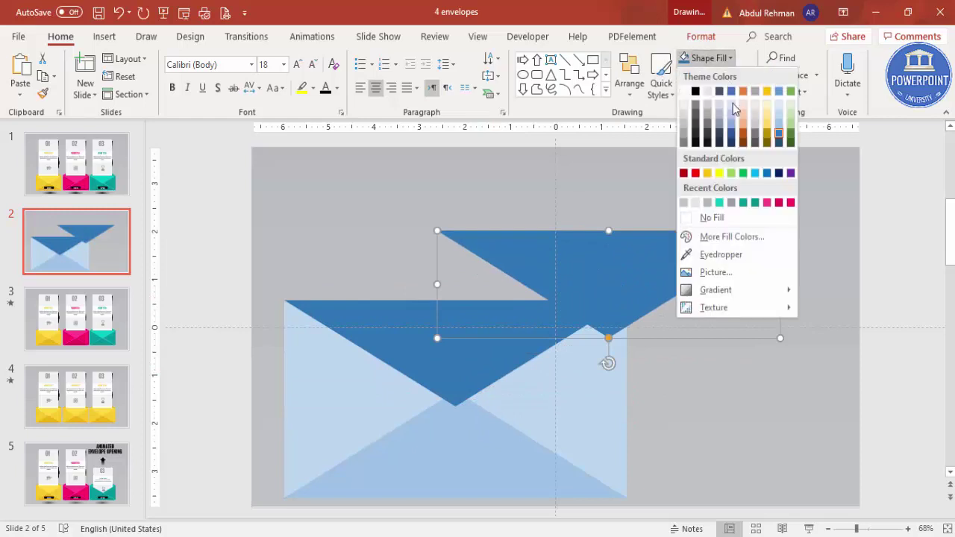
{"action": "left_click", "coordinate": [767, 119]}
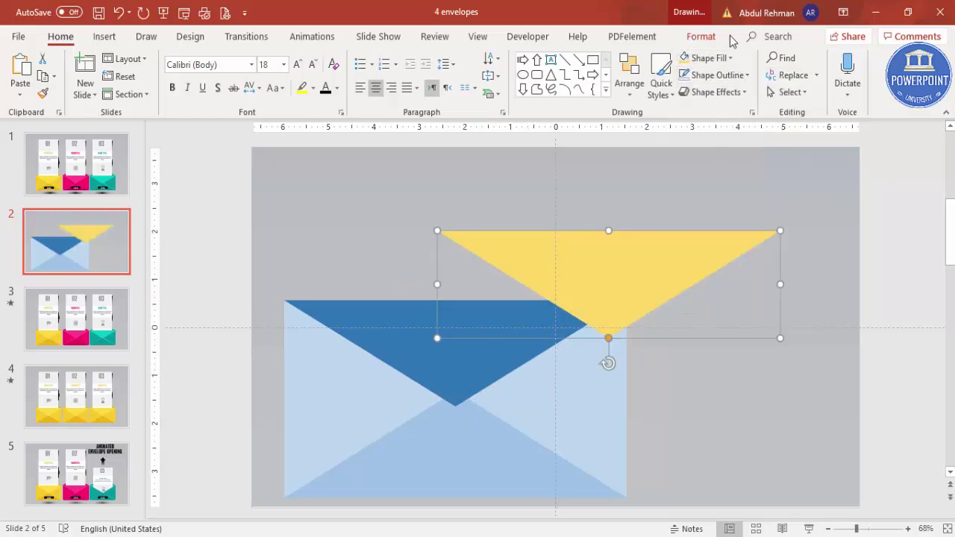
{"action": "left_click", "coordinate": [701, 36]}
{"action": "left_click", "coordinate": [785, 94]}
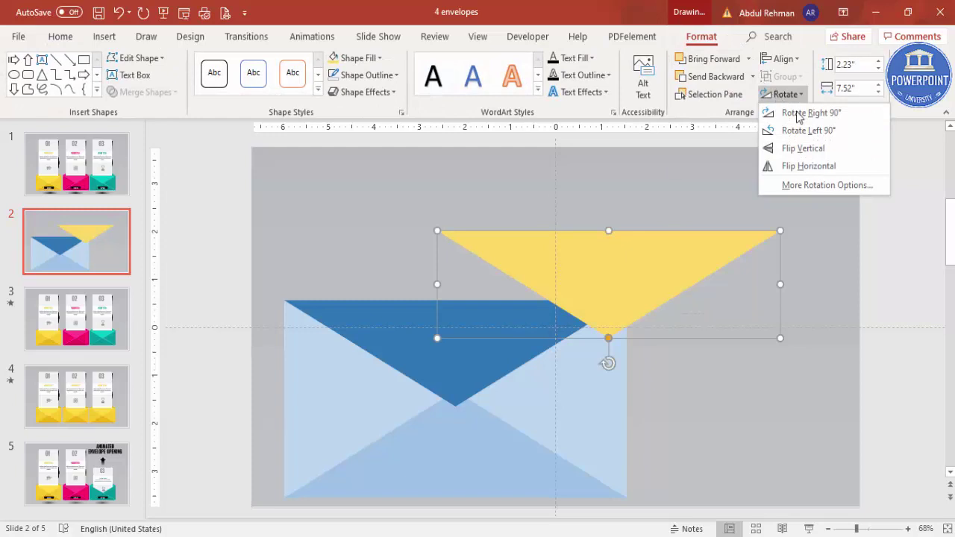
{"action": "left_click", "coordinate": [830, 149]}
{"action": "left_click_drag", "start_coordinate": [663, 309], "coordinate": [510, 267]}
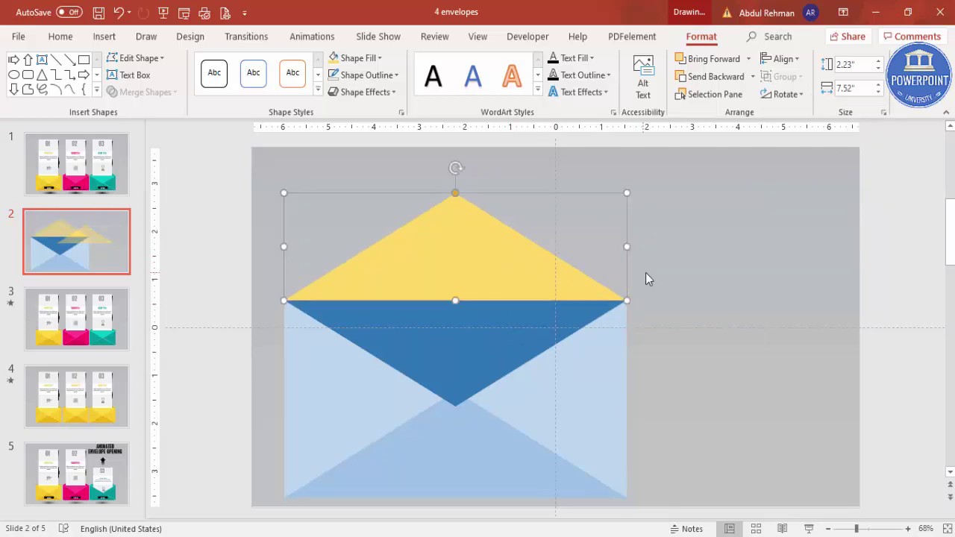
{"action": "left_click", "coordinate": [646, 277]}
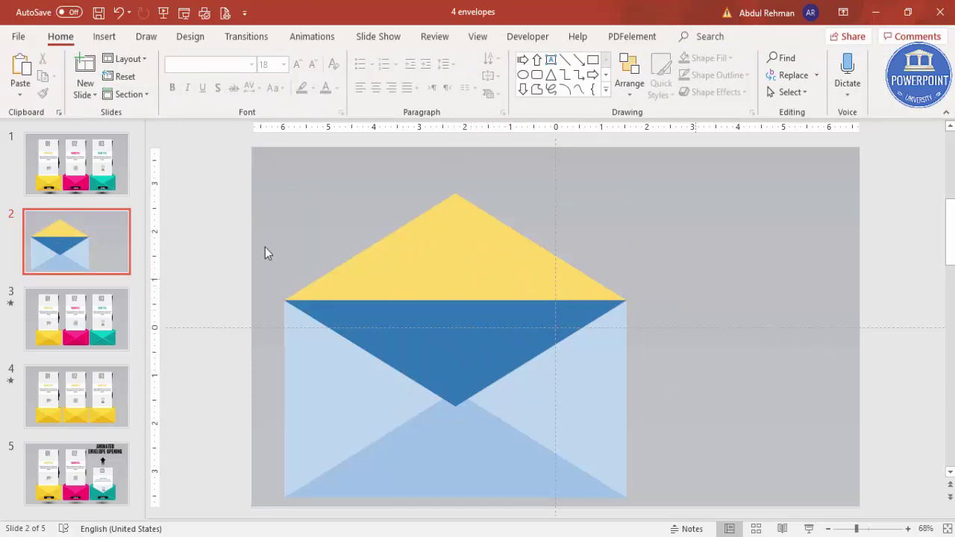
Fill the left side triangle with a standard-palette yellow via the Format Shape pane
{"action": "left_click", "coordinate": [350, 393]}
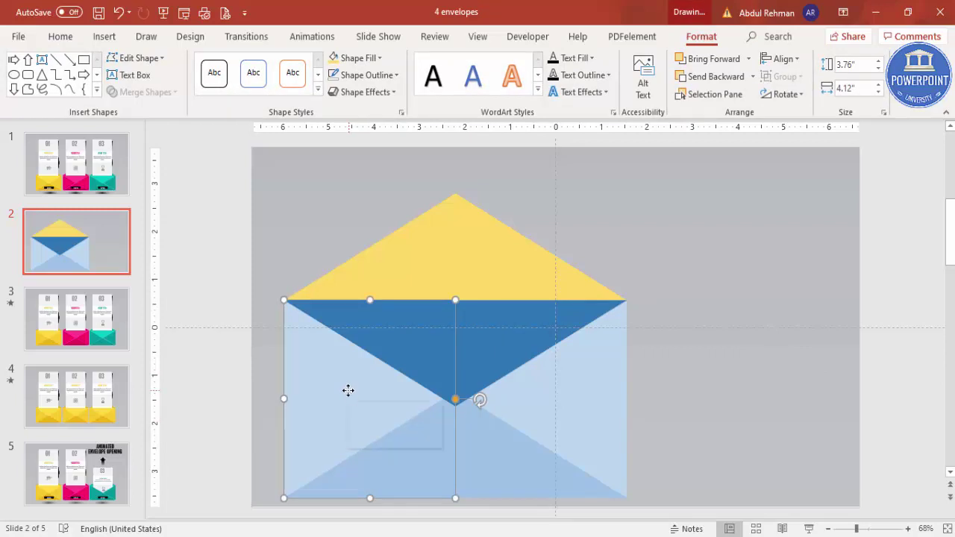
{"action": "right_click", "coordinate": [349, 393]}
{"action": "left_click", "coordinate": [406, 363]}
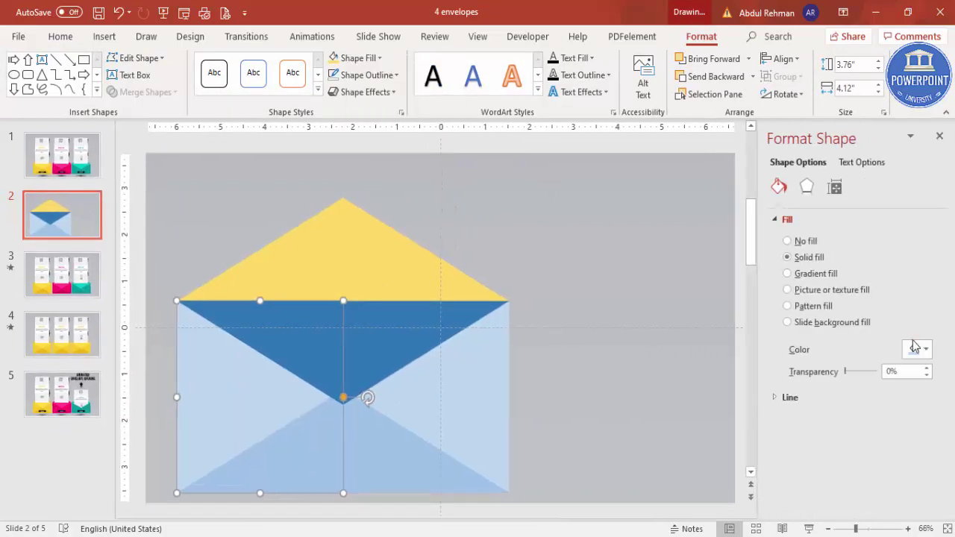
{"action": "left_click", "coordinate": [913, 349]}
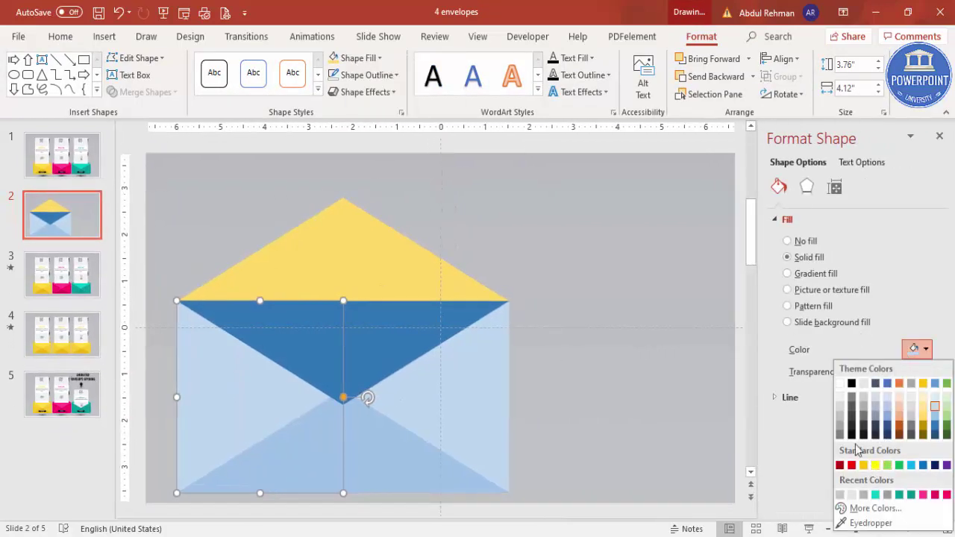
{"action": "left_click", "coordinate": [858, 508]}
{"action": "left_click", "coordinate": [394, 146]}
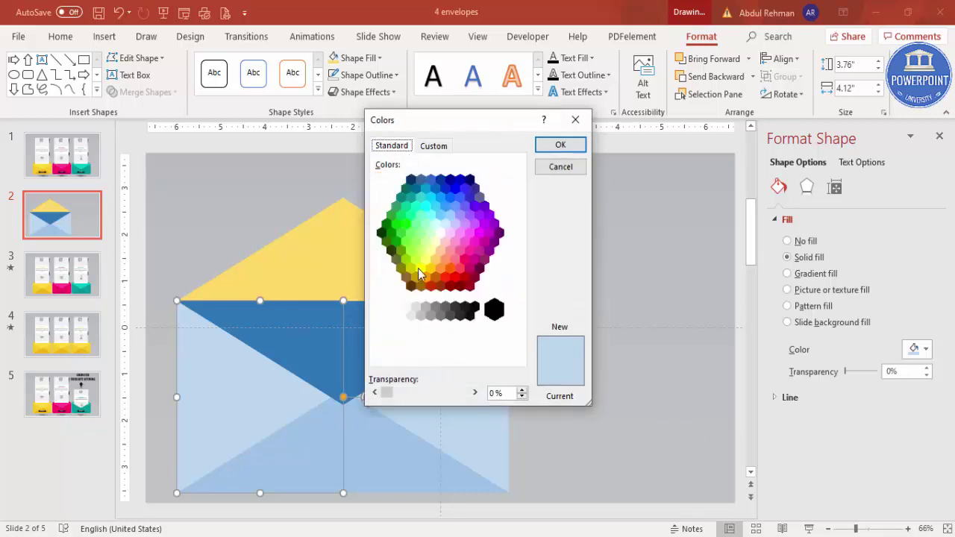
{"action": "left_click", "coordinate": [431, 269]}
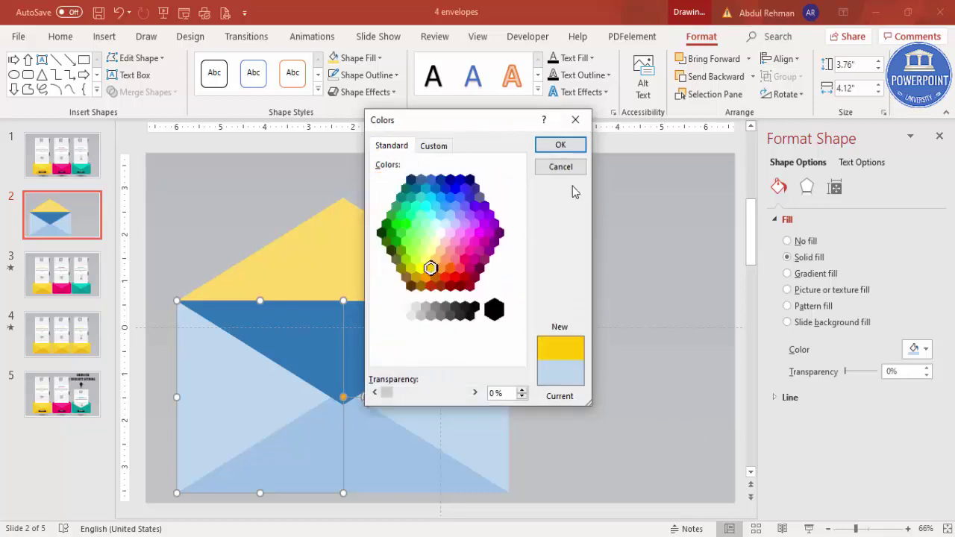
{"action": "left_click", "coordinate": [576, 153]}
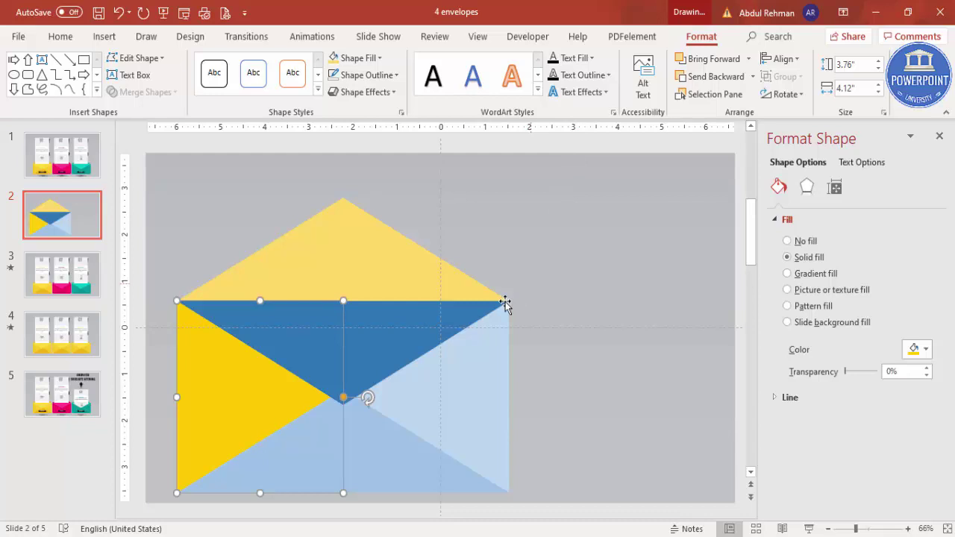
Apply the same recent yellow to the right and bottom triangles
{"action": "left_click", "coordinate": [926, 349]}
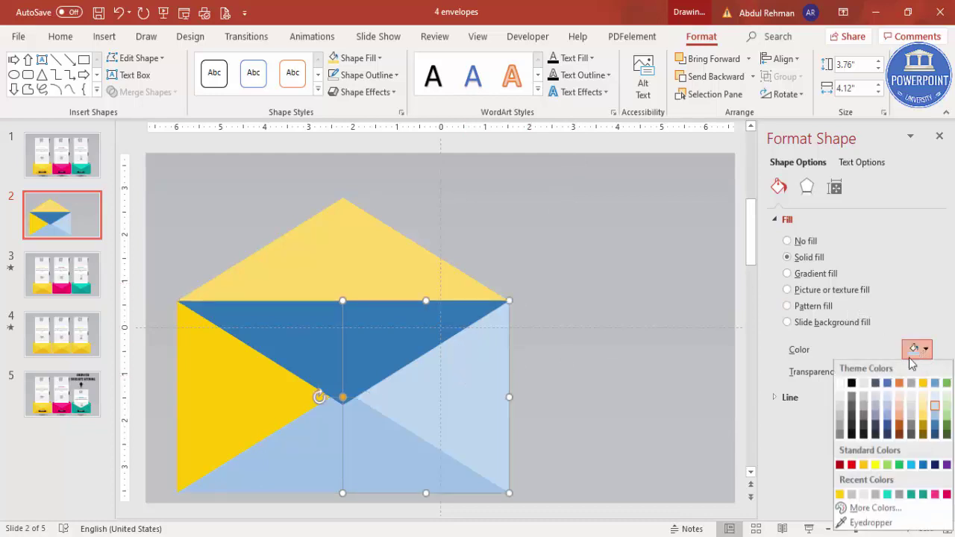
{"action": "left_click", "coordinate": [840, 495]}
{"action": "left_click", "coordinate": [316, 452]}
{"action": "left_click", "coordinate": [916, 349]}
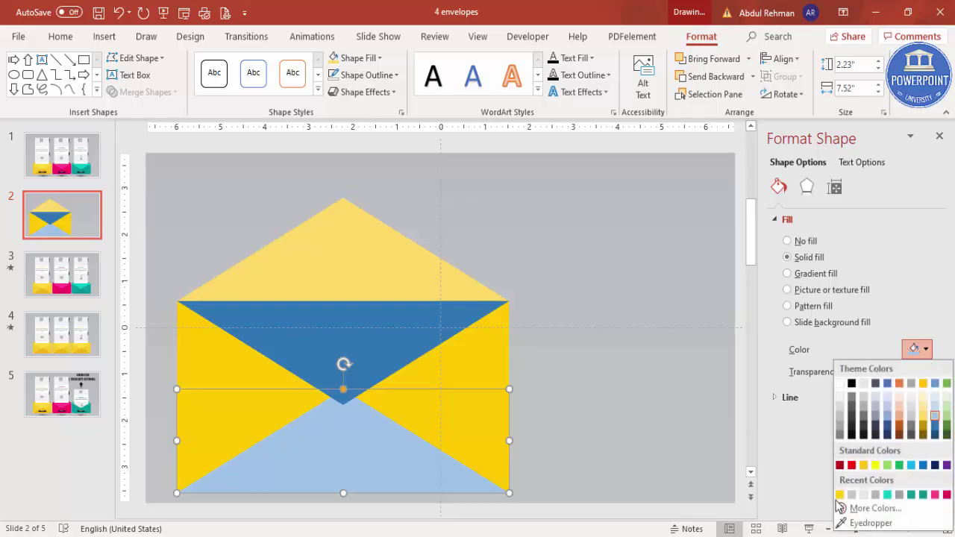
{"action": "left_click", "coordinate": [840, 495]}
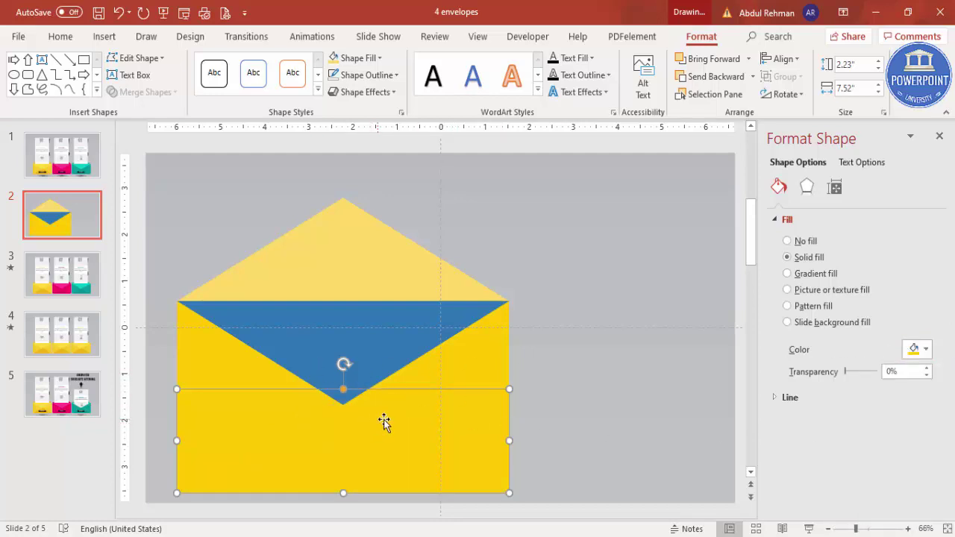
Darken the bottom triangle to custom colour RGB 226, 183, 0
{"action": "left_click", "coordinate": [926, 349]}
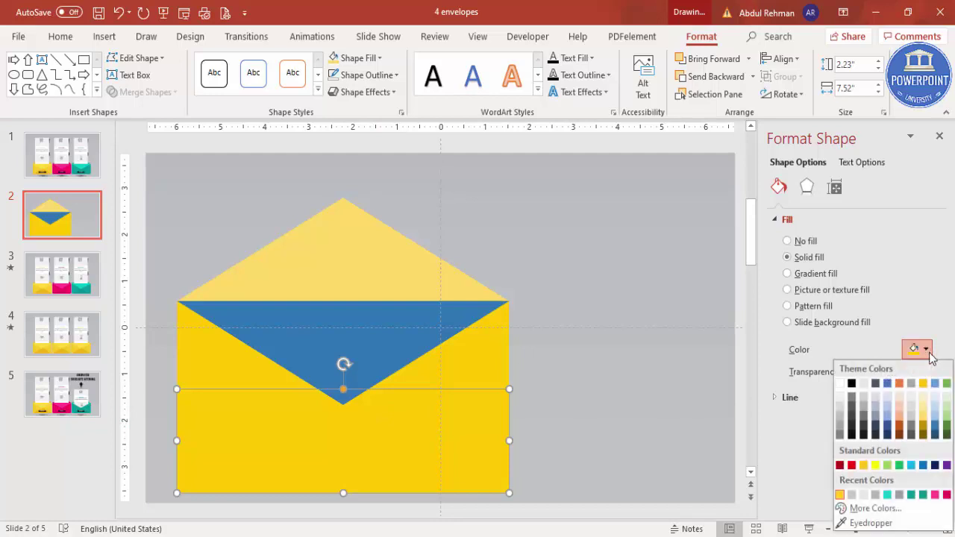
{"action": "left_click", "coordinate": [884, 508]}
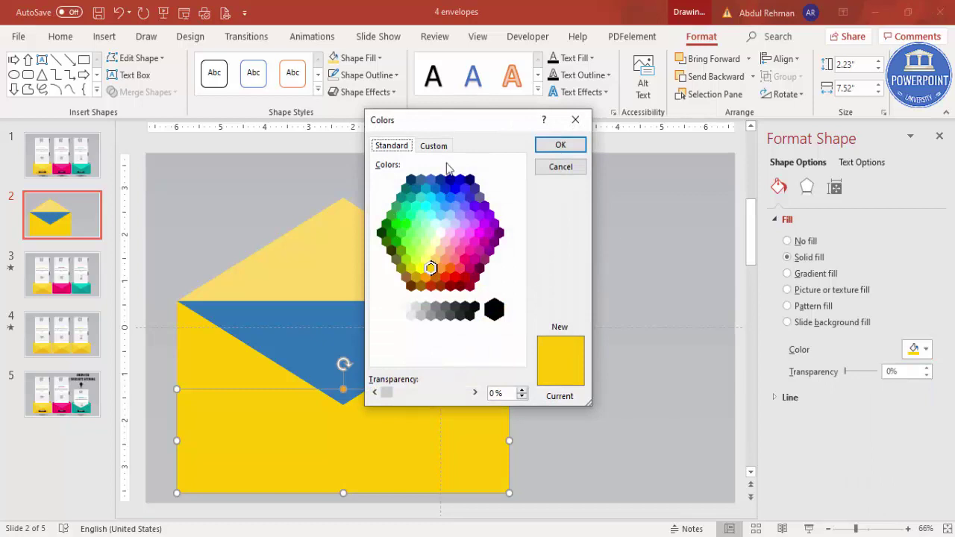
{"action": "left_click", "coordinate": [435, 146]}
{"action": "left_click_drag", "start_coordinate": [514, 224], "coordinate": [518, 231]}
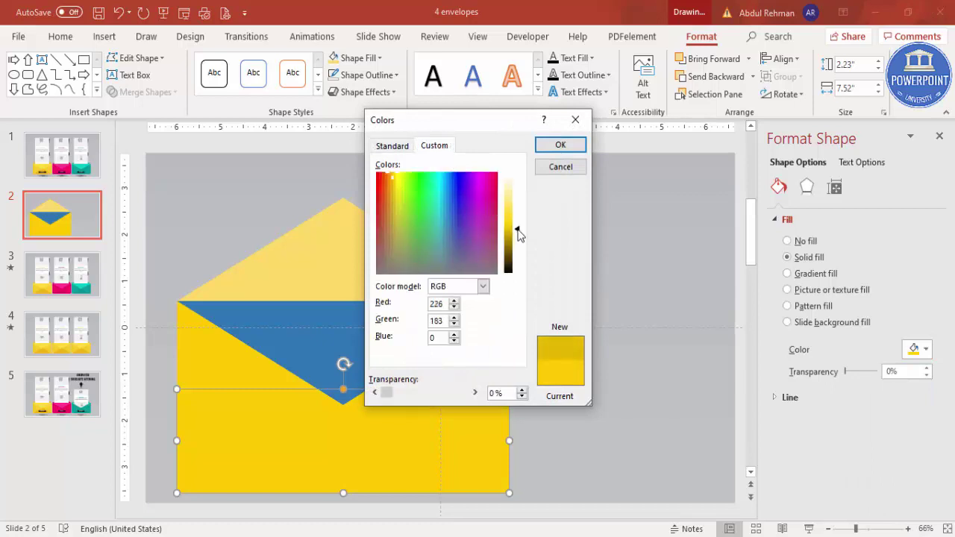
{"action": "left_click", "coordinate": [570, 147]}
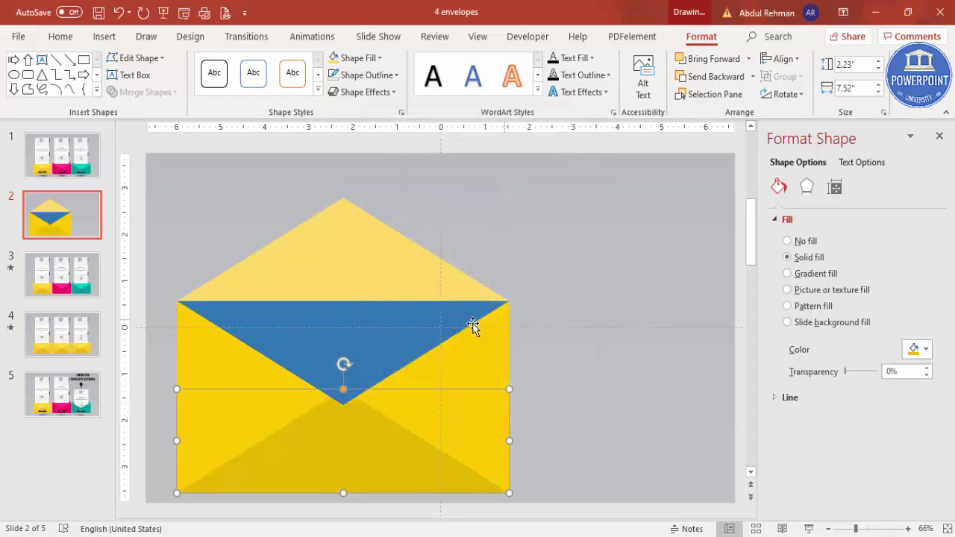
Change the blue inner flap to a deeper gold, RGB 200, 162, 0
{"action": "left_click", "coordinate": [381, 316]}
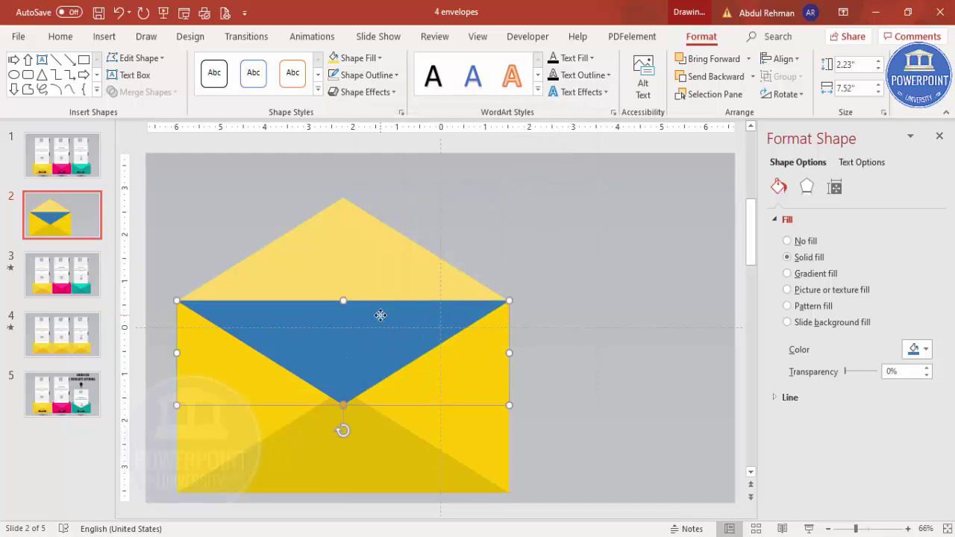
{"action": "left_click", "coordinate": [914, 350]}
{"action": "left_click", "coordinate": [841, 495]}
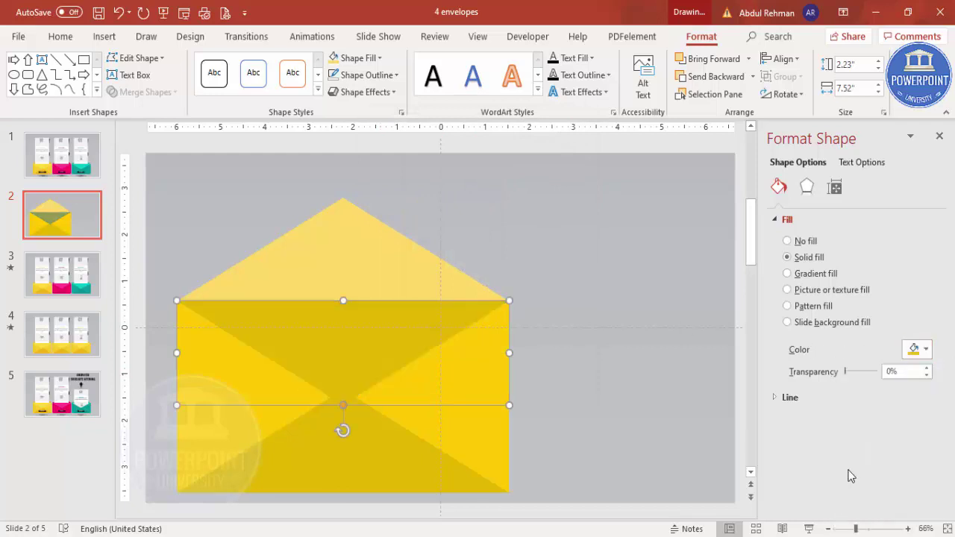
{"action": "left_click", "coordinate": [922, 349]}
{"action": "left_click", "coordinate": [874, 510]}
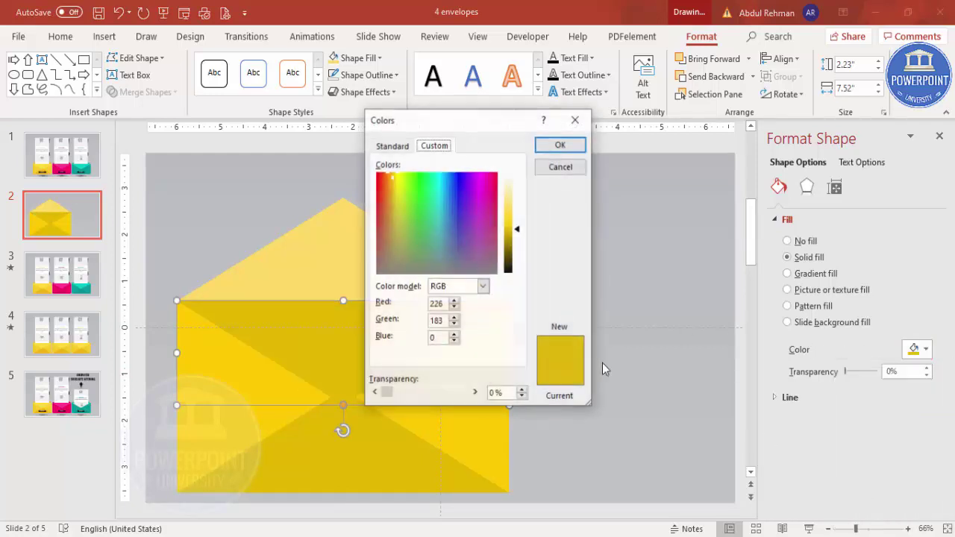
{"action": "left_click", "coordinate": [519, 232]}
{"action": "left_click", "coordinate": [563, 151]}
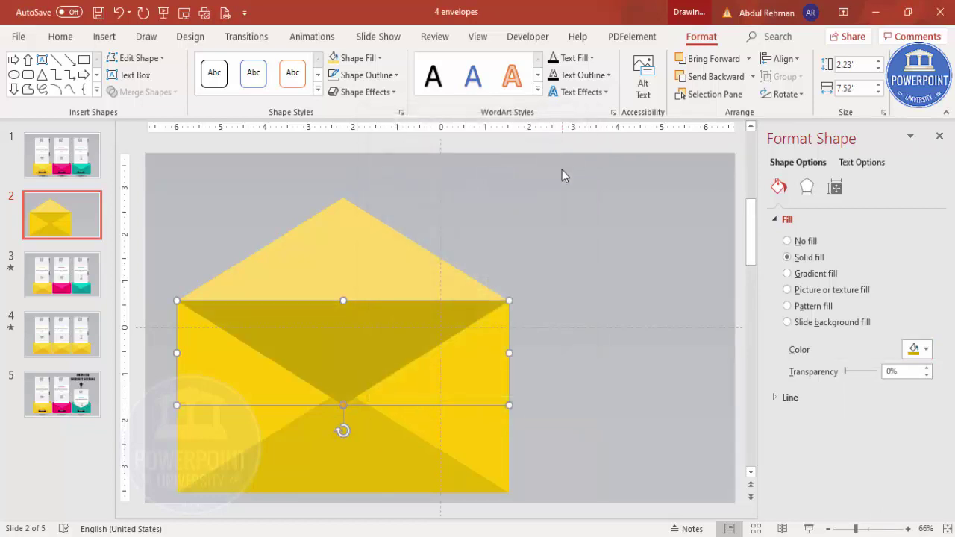
{"action": "left_click", "coordinate": [608, 222]}
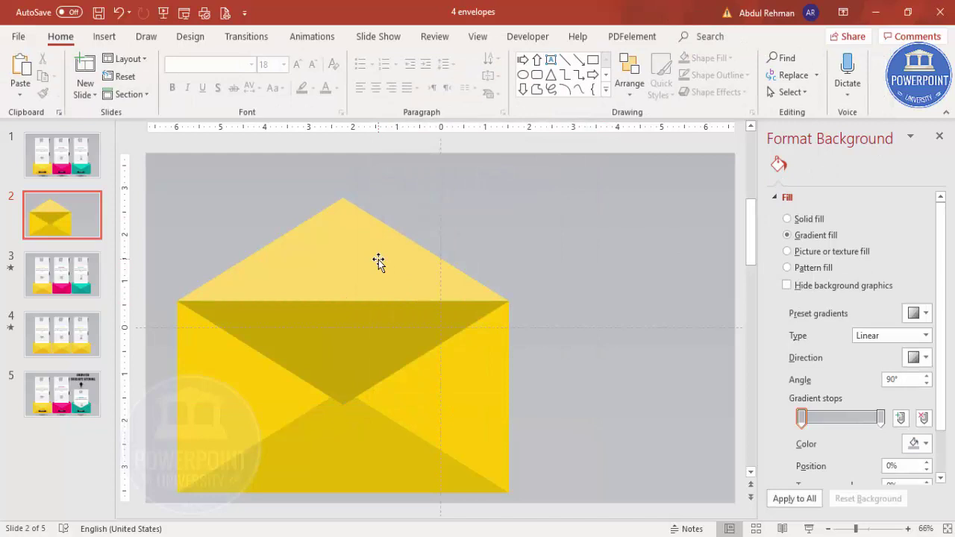
Give the upward open flap a custom yellow paler than the envelope body
{"action": "left_click", "coordinate": [378, 261]}
{"action": "left_click", "coordinate": [918, 348]}
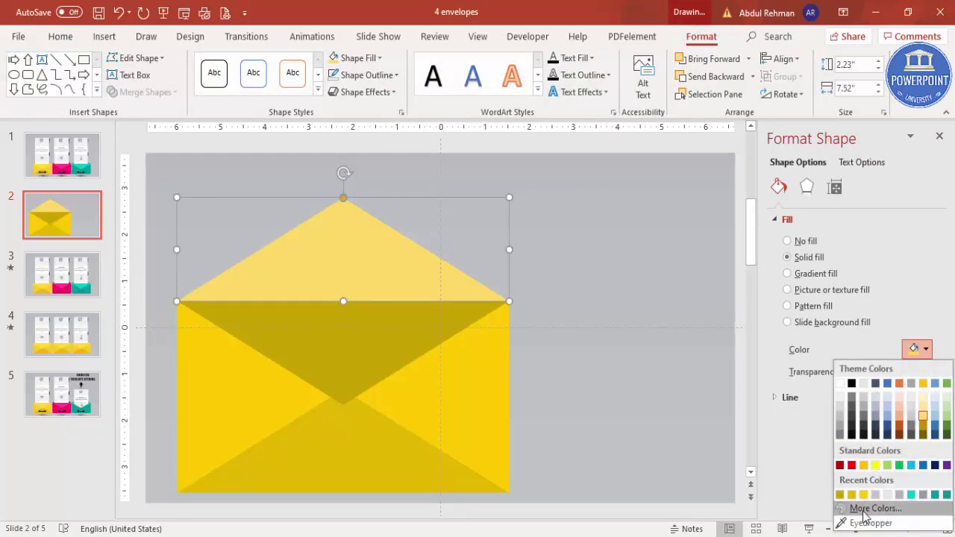
{"action": "left_click", "coordinate": [864, 495]}
{"action": "left_click", "coordinate": [920, 349]}
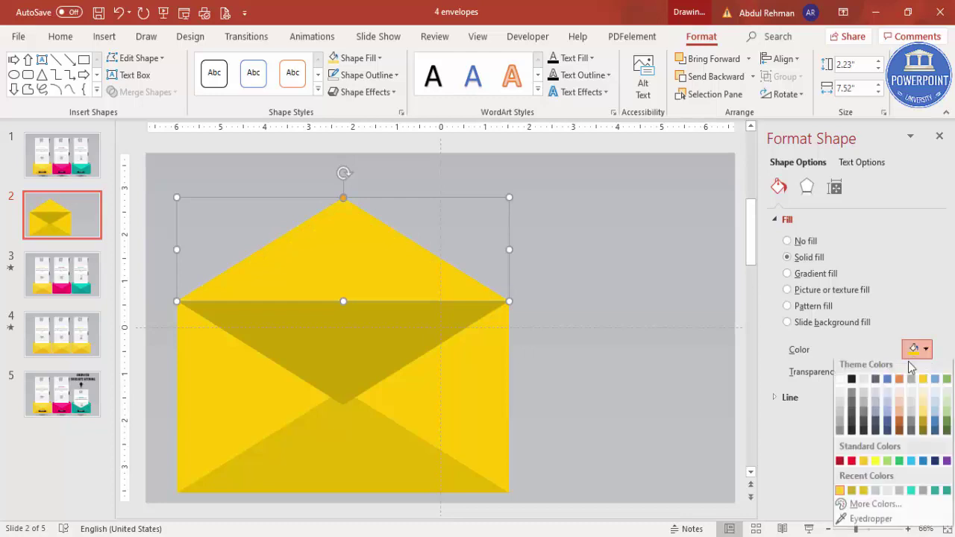
{"action": "left_click", "coordinate": [877, 509]}
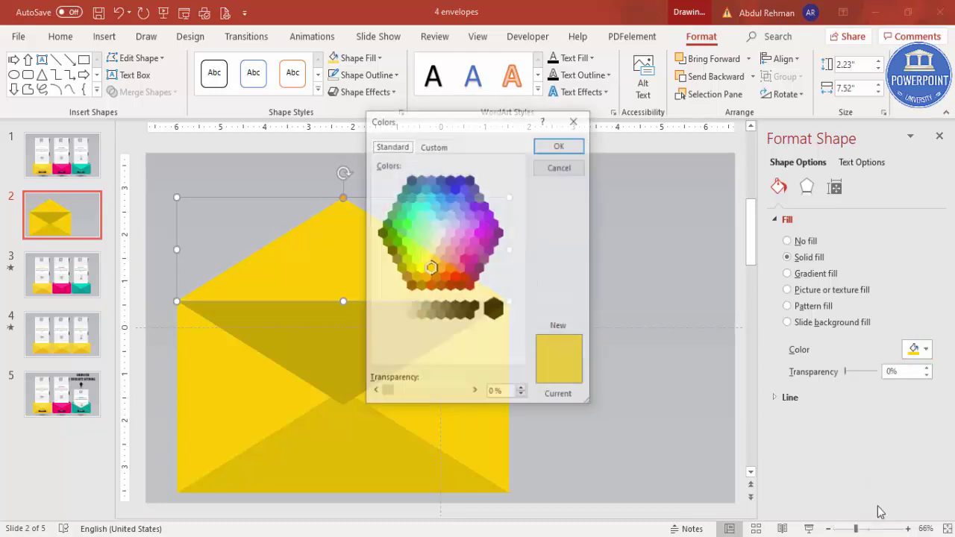
{"action": "left_click", "coordinate": [433, 145]}
{"action": "left_click_drag", "start_coordinate": [519, 226], "coordinate": [520, 220]}
{"action": "left_click", "coordinate": [561, 165]}
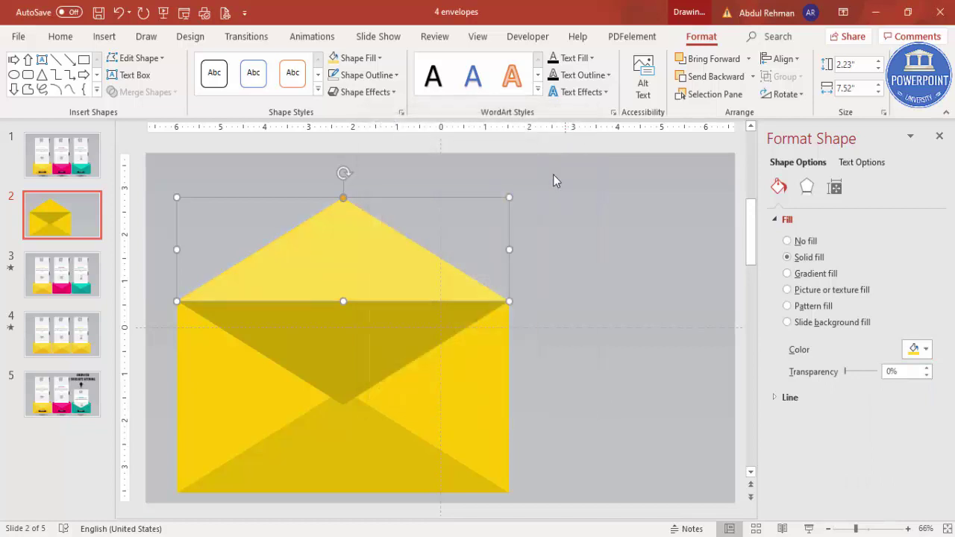
{"action": "left_click", "coordinate": [629, 258]}
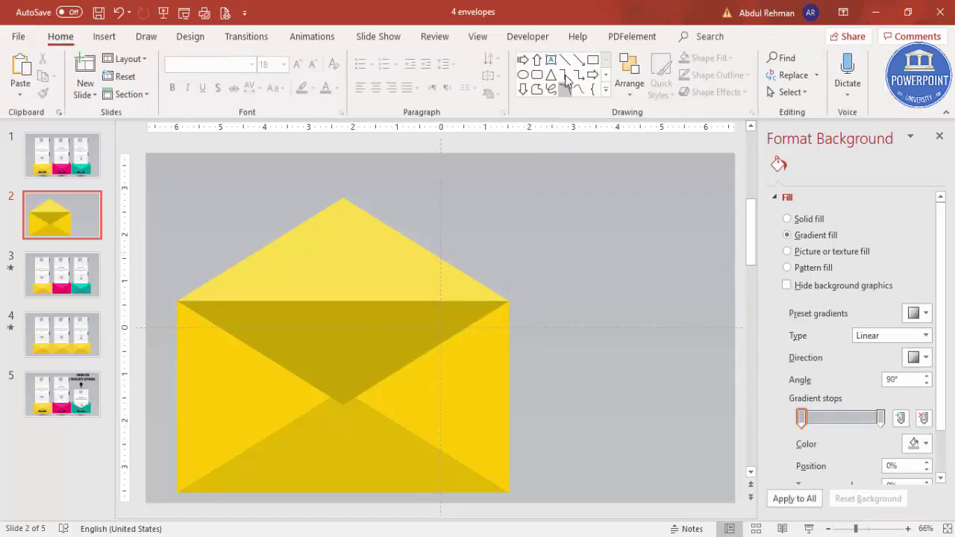
Hide the slide guides, group all the envelope shapes, then shrink the group and move it to the lower left
{"action": "left_click", "coordinate": [477, 36]}
{"action": "left_click", "coordinate": [309, 92]}
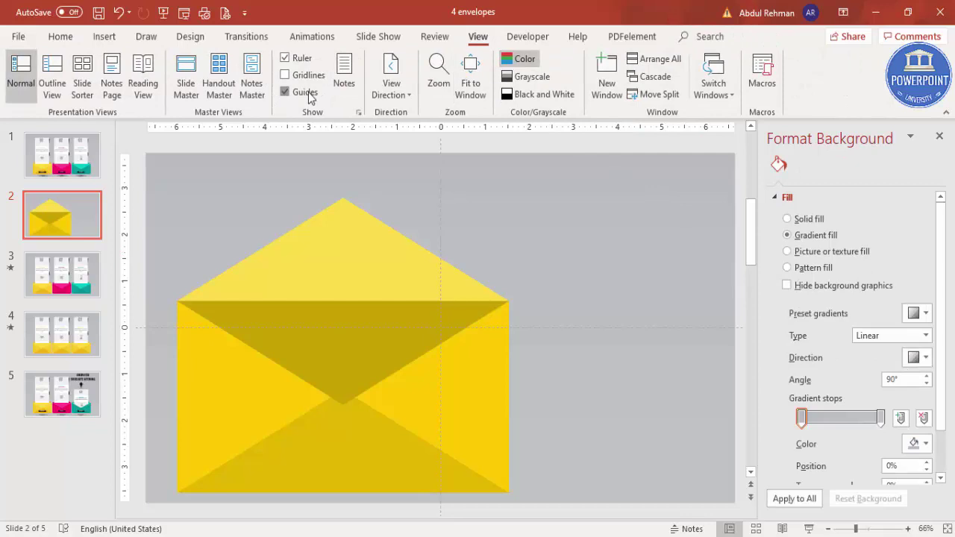
{"action": "left_click_drag", "start_coordinate": [147, 185], "coordinate": [616, 515]}
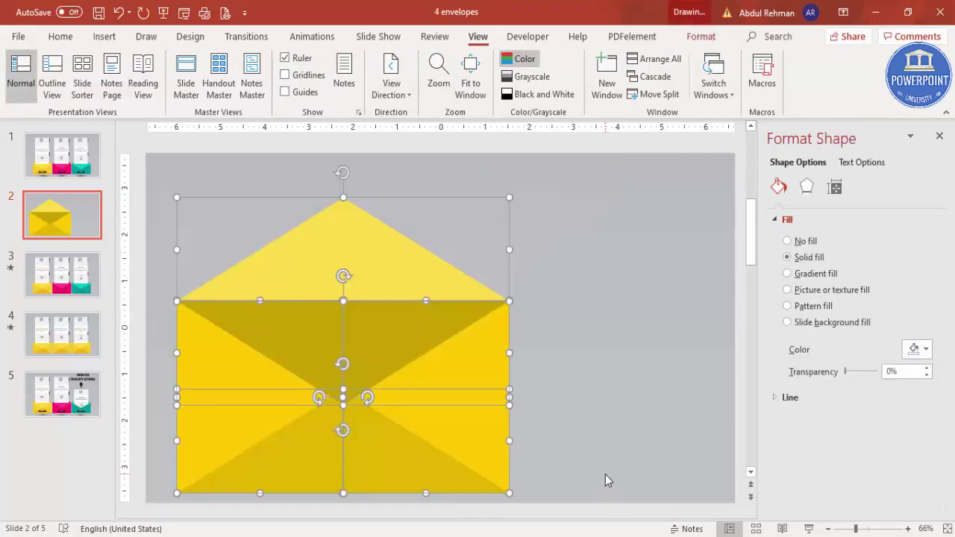
{"action": "key", "text": "ctrl+g"}
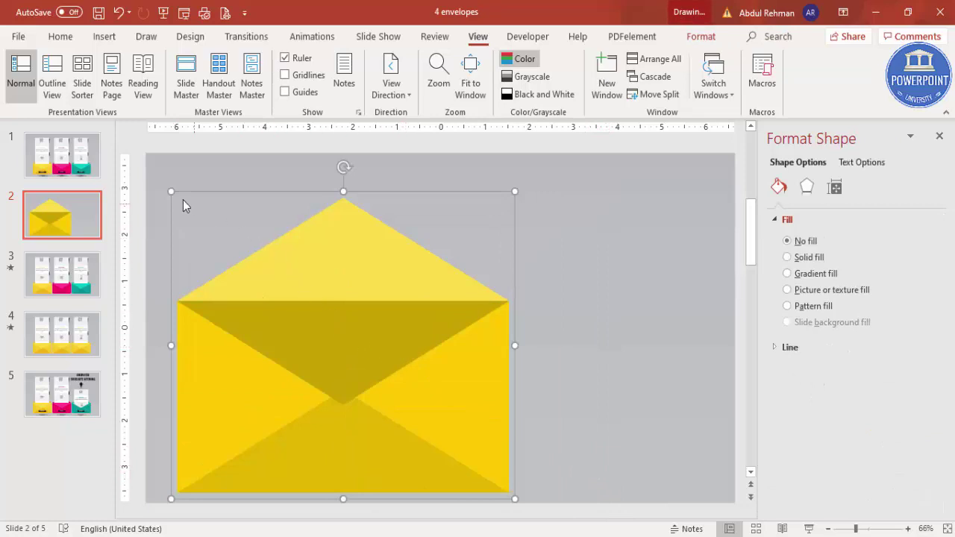
{"action": "left_click_drag", "start_coordinate": [172, 193], "coordinate": [347, 357]}
{"action": "left_click_drag", "start_coordinate": [496, 450], "coordinate": [311, 413]}
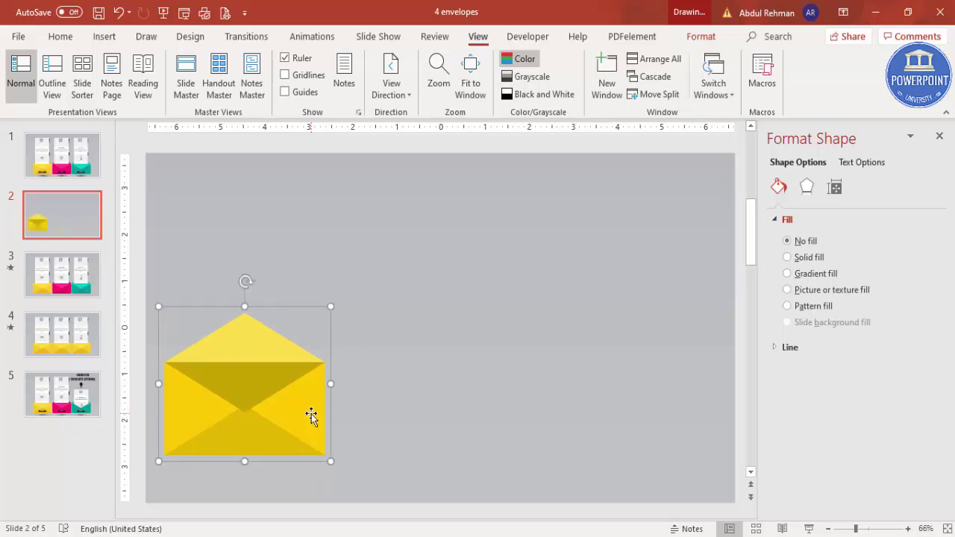